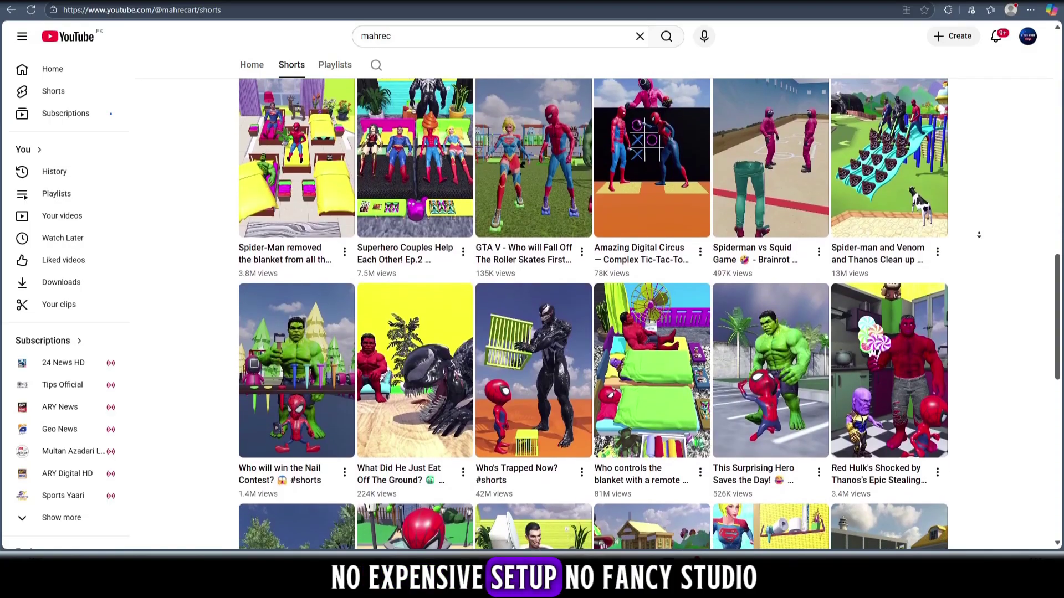
Scroll the ChatGPT conversation, select then deselect the earlier request, and dismiss the terms notice
{"action": "scroll", "coordinate": [979, 235], "scroll_direction": "down", "scroll_amount": 1}
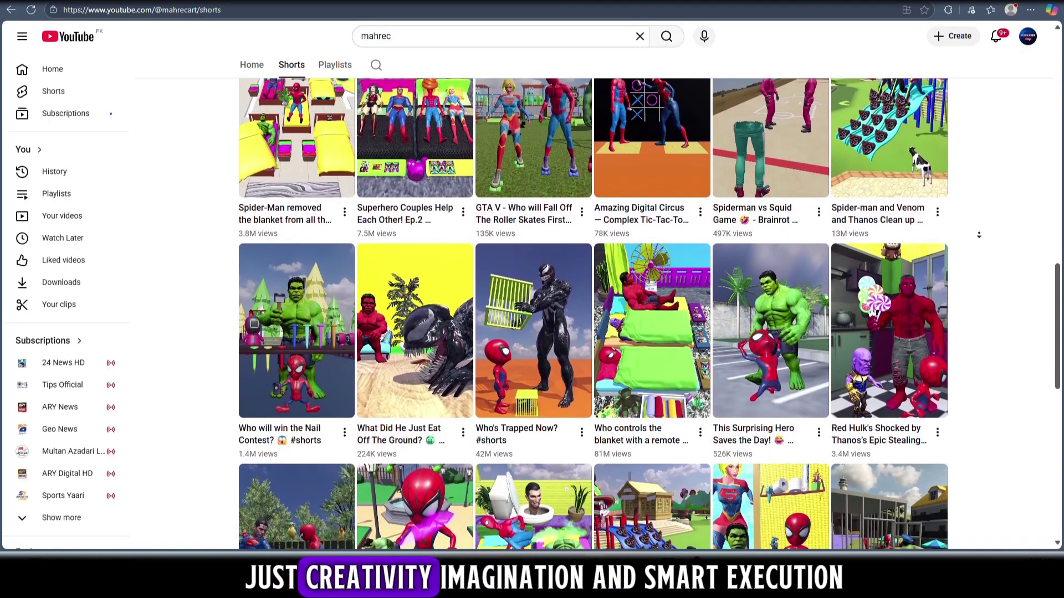
{"action": "scroll", "coordinate": [978, 235], "scroll_direction": "down", "scroll_amount": 1}
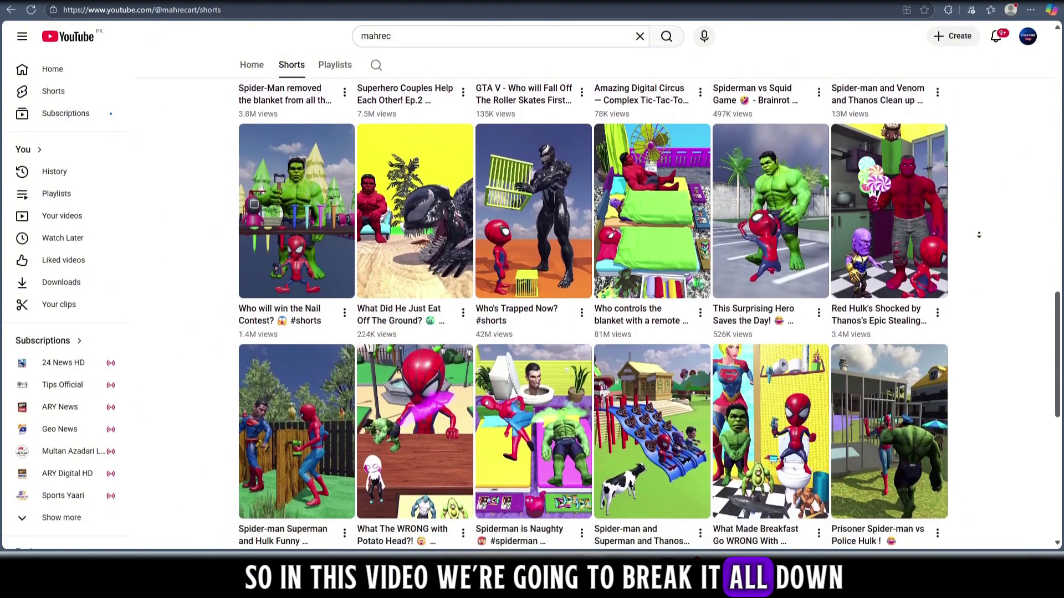
{"action": "scroll", "coordinate": [979, 235], "scroll_direction": "down", "scroll_amount": 1}
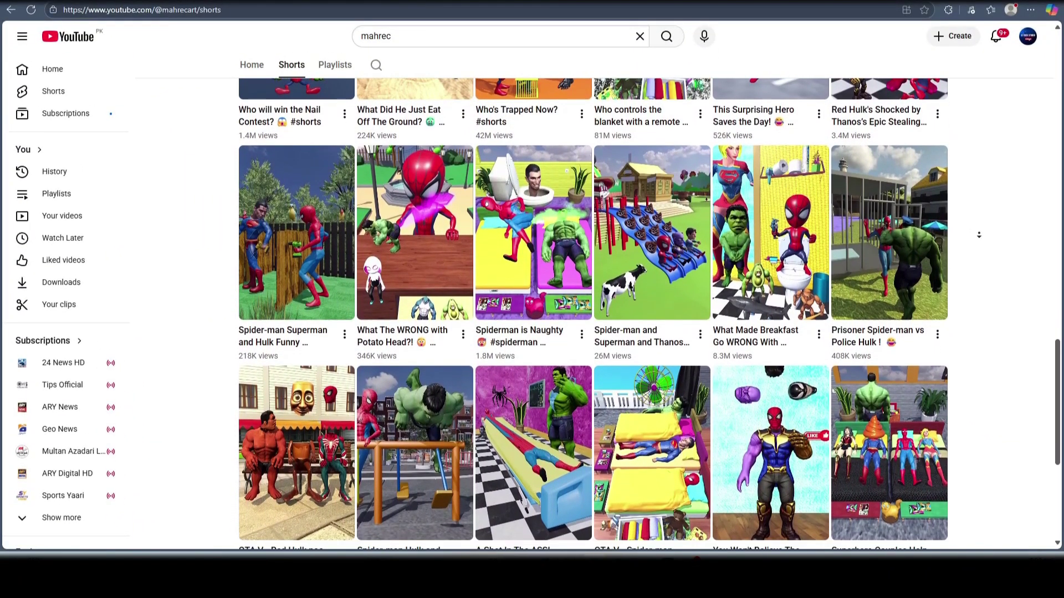
{"action": "scroll", "coordinate": [979, 234], "scroll_direction": "down", "scroll_amount": 2}
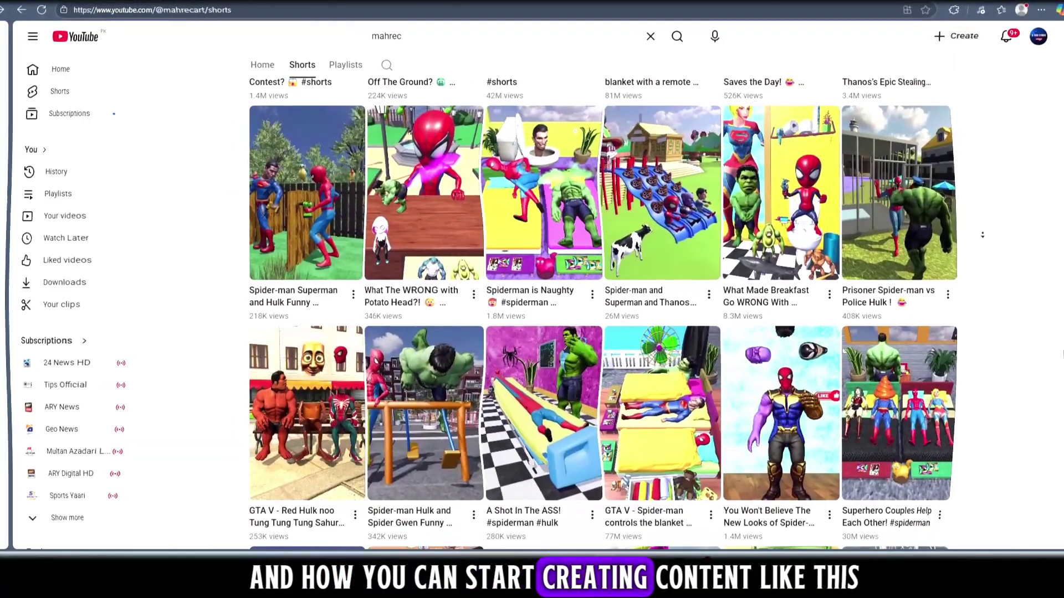
{"action": "scroll", "coordinate": [982, 235], "scroll_direction": "down", "scroll_amount": 2}
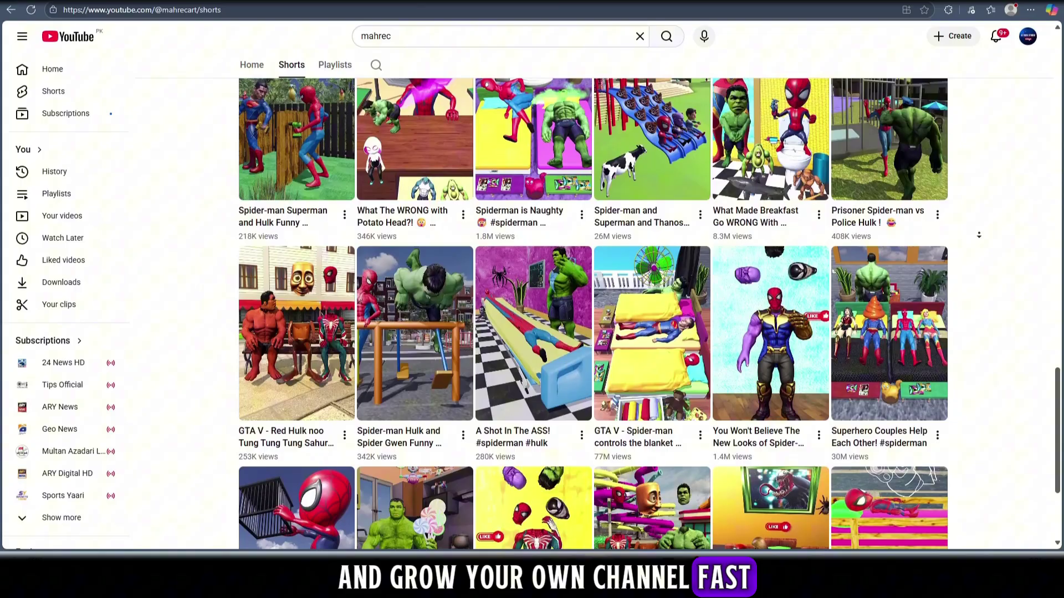
{"action": "scroll", "coordinate": [979, 235], "scroll_direction": "down", "scroll_amount": 2}
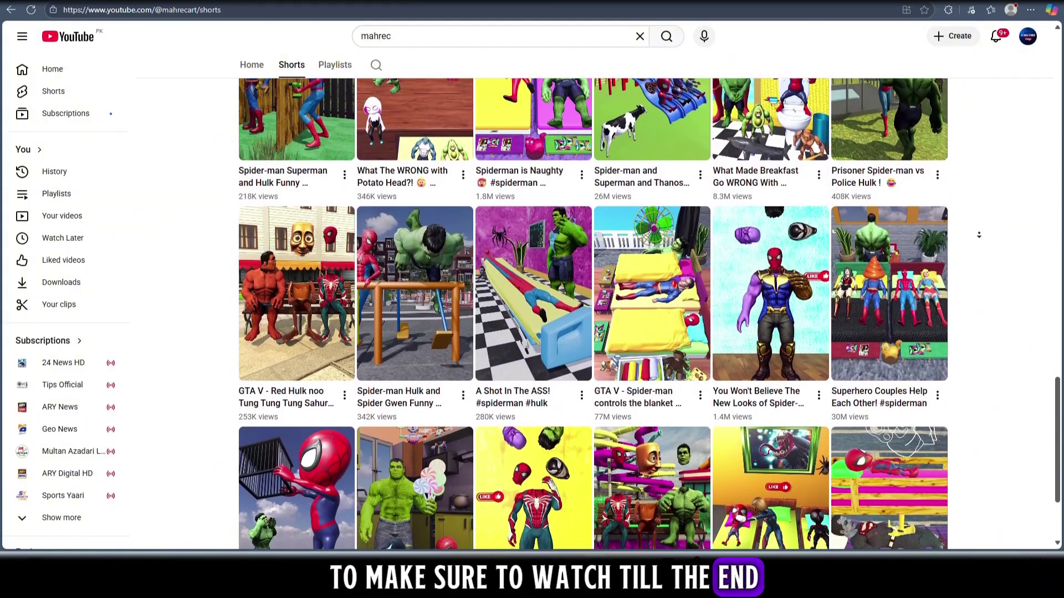
{"action": "scroll", "coordinate": [979, 235], "scroll_direction": "down", "scroll_amount": 2}
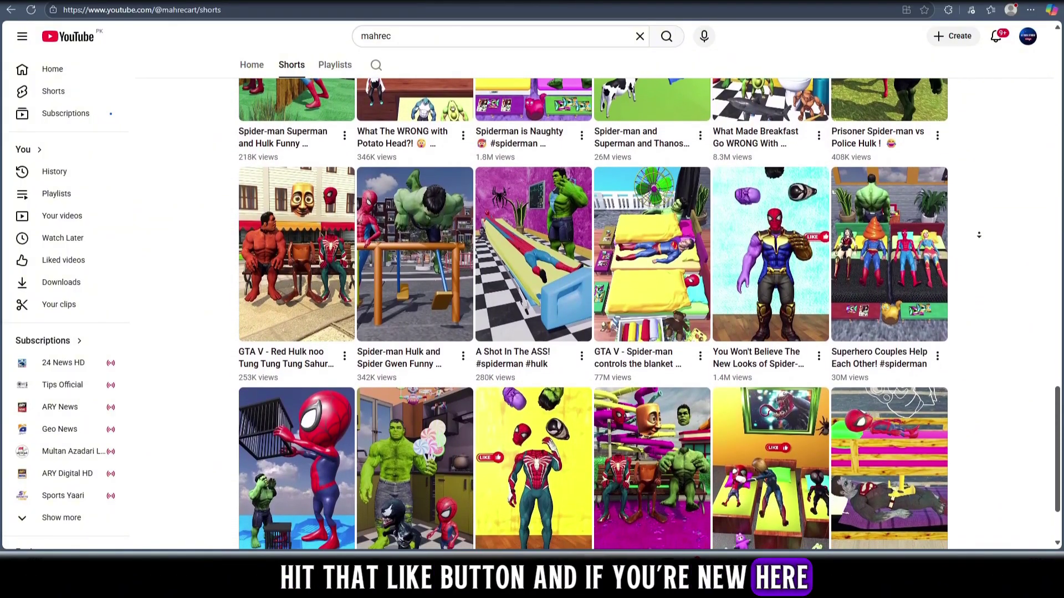
{"action": "scroll", "coordinate": [979, 235], "scroll_direction": "down", "scroll_amount": 2}
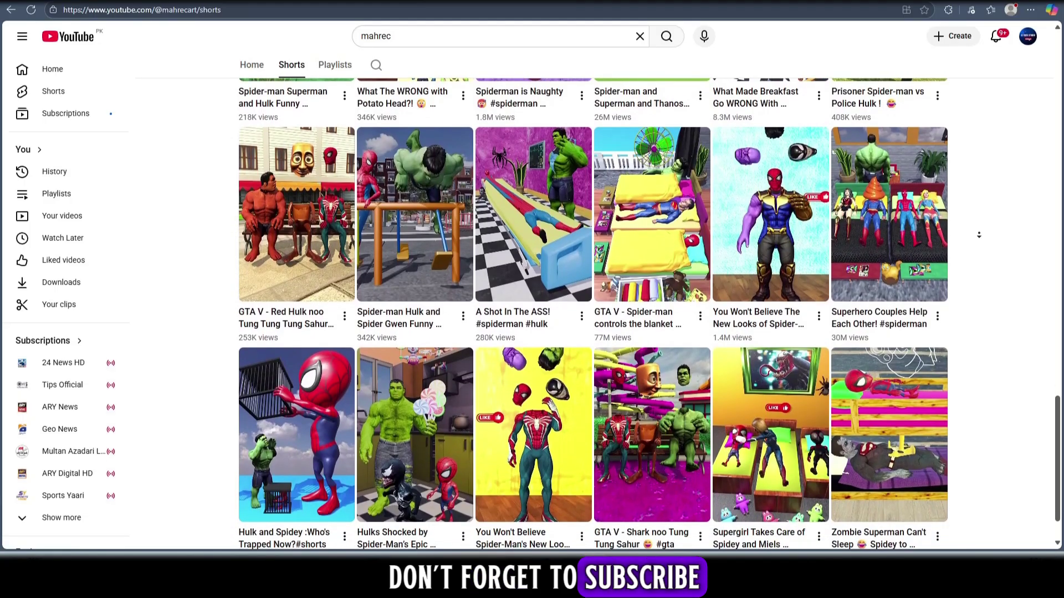
{"action": "scroll", "coordinate": [979, 235], "scroll_direction": "down", "scroll_amount": 2}
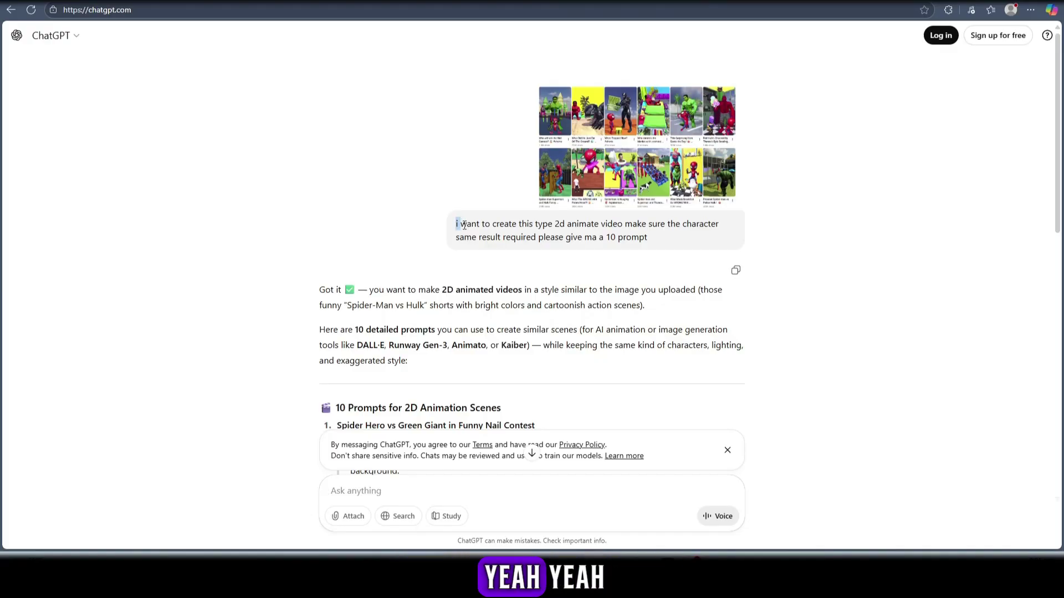
{"action": "left_click_drag", "start_coordinate": [453, 224], "coordinate": [707, 236]}
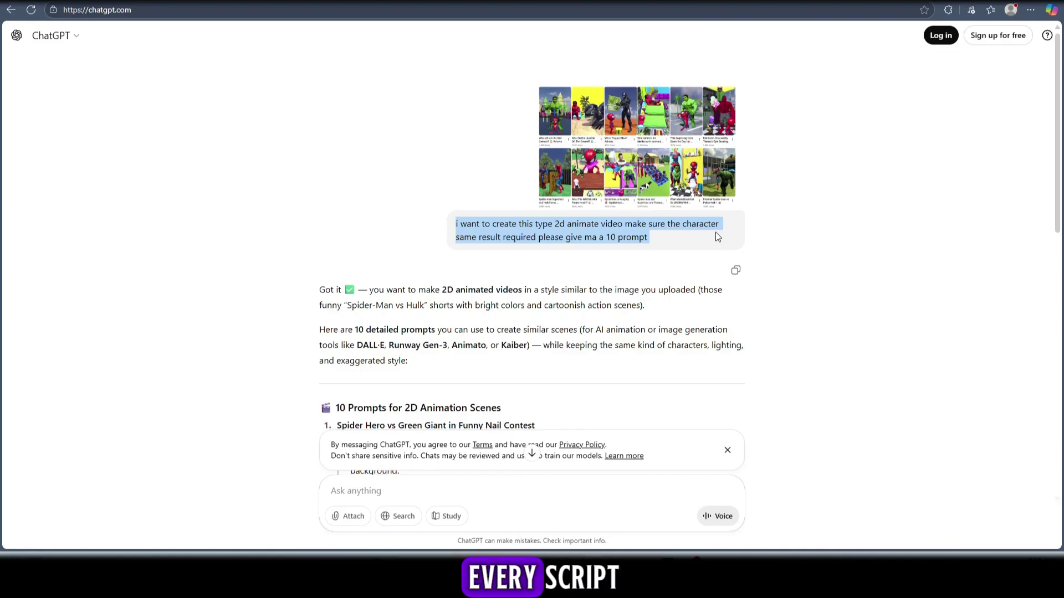
{"action": "left_click", "coordinate": [439, 185]}
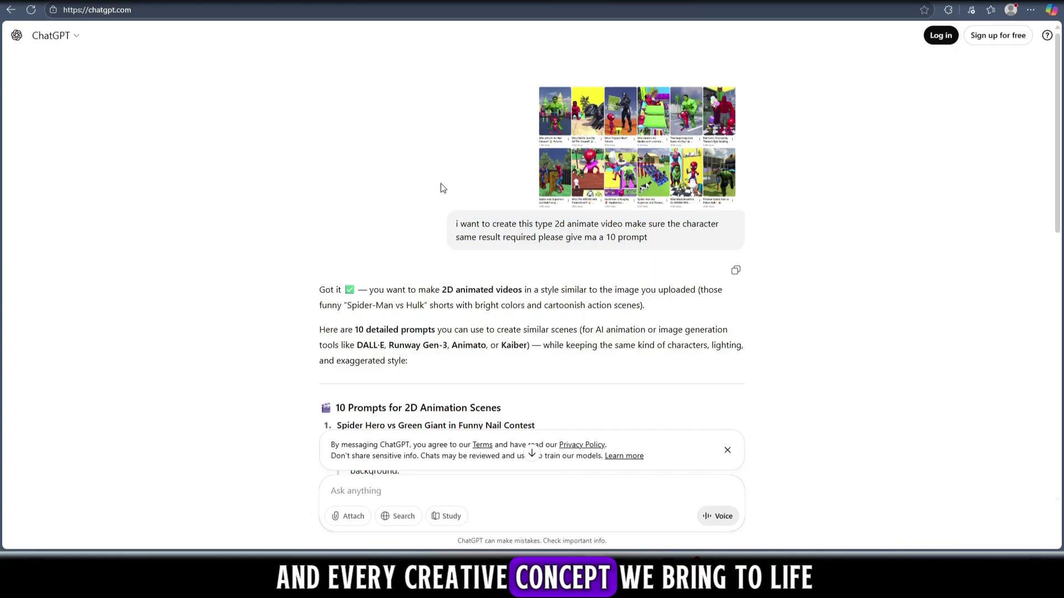
{"action": "middle_click", "coordinate": [444, 189]}
{"action": "scroll", "coordinate": [640, 333], "scroll_direction": "down", "scroll_amount": 10}
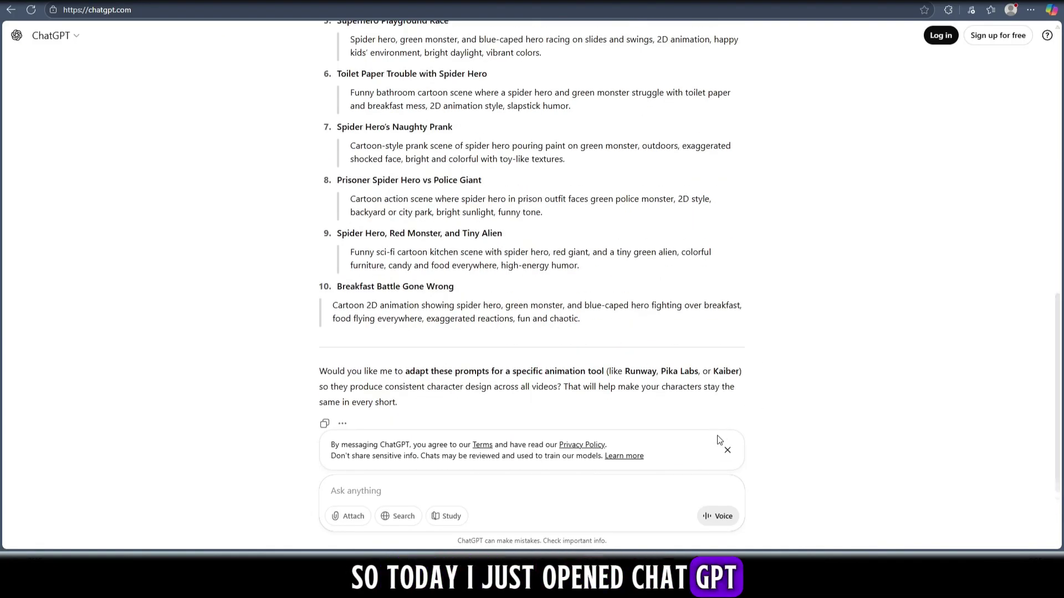
{"action": "left_click", "coordinate": [727, 451]}
Scroll through the ten 2D cartoon prompts, from 'Funny Nail Contest' to 'Breakfast Battle Gone Wrong'
{"action": "scroll", "coordinate": [845, 356], "scroll_direction": "up", "scroll_amount": 15}
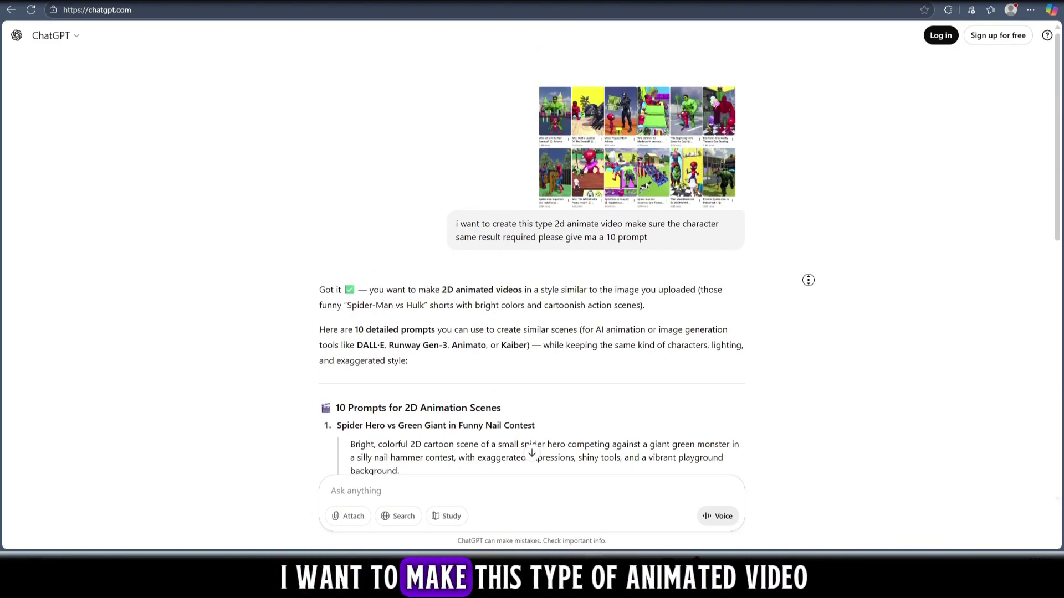
{"action": "scroll", "coordinate": [812, 277], "scroll_direction": "down", "scroll_amount": 1}
{"action": "scroll", "coordinate": [816, 280], "scroll_direction": "down", "scroll_amount": 1}
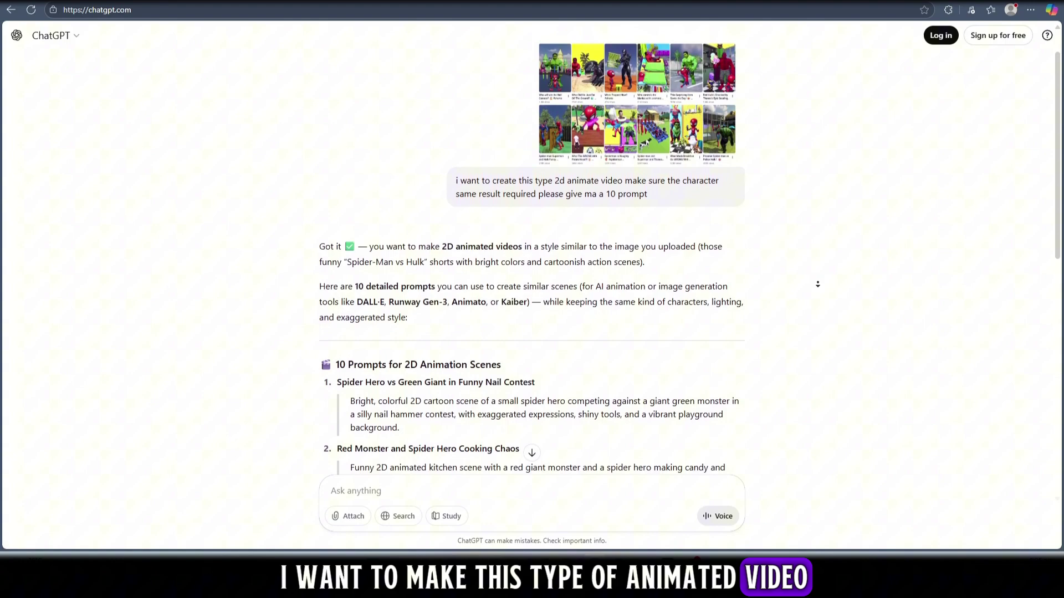
{"action": "scroll", "coordinate": [816, 286], "scroll_direction": "down", "scroll_amount": 2}
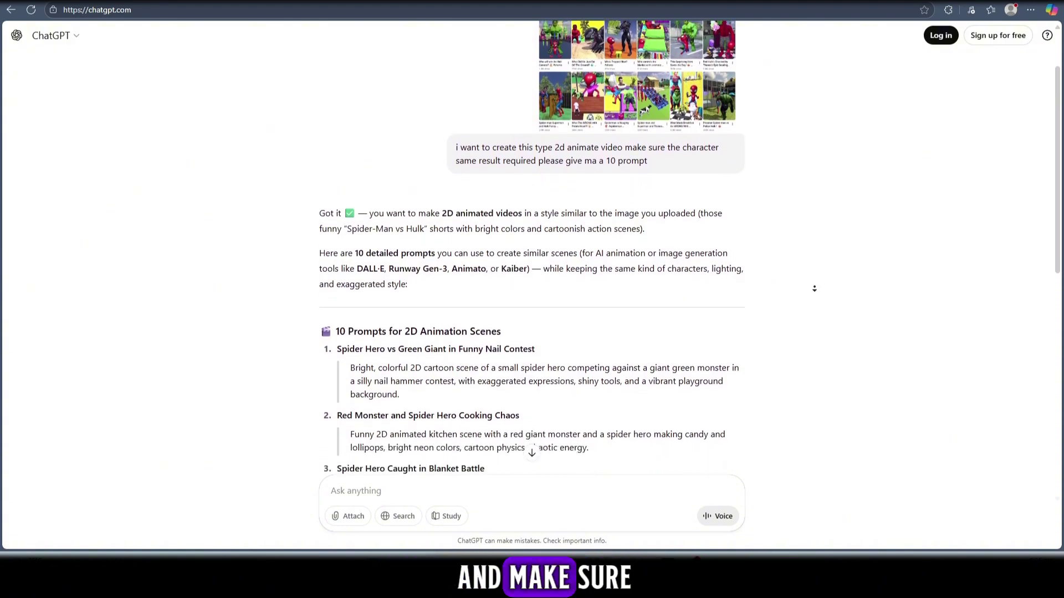
{"action": "scroll", "coordinate": [811, 288], "scroll_direction": "down", "scroll_amount": 2}
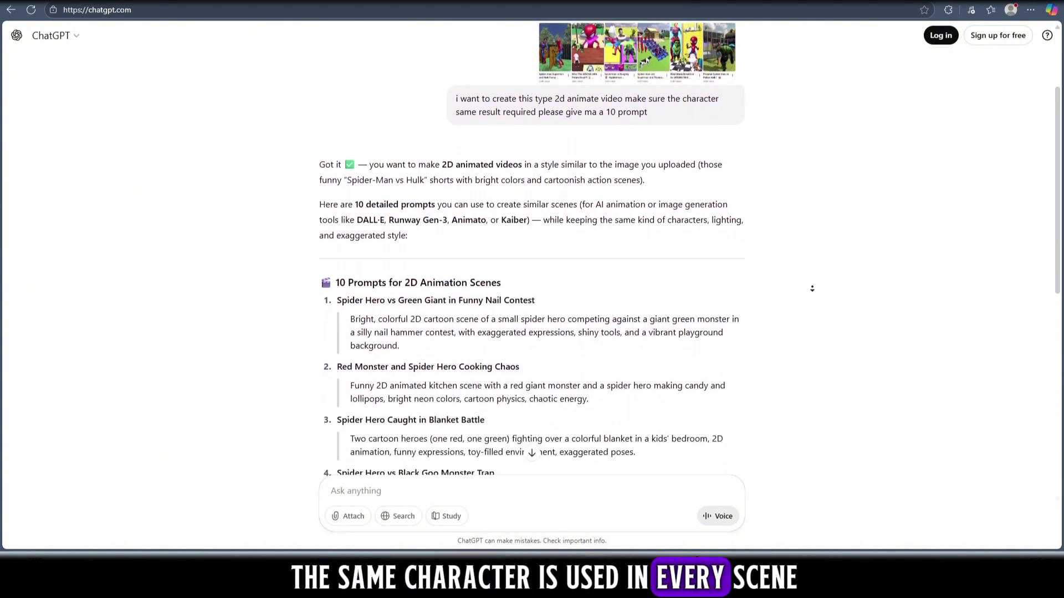
{"action": "scroll", "coordinate": [812, 289], "scroll_direction": "down", "scroll_amount": 2}
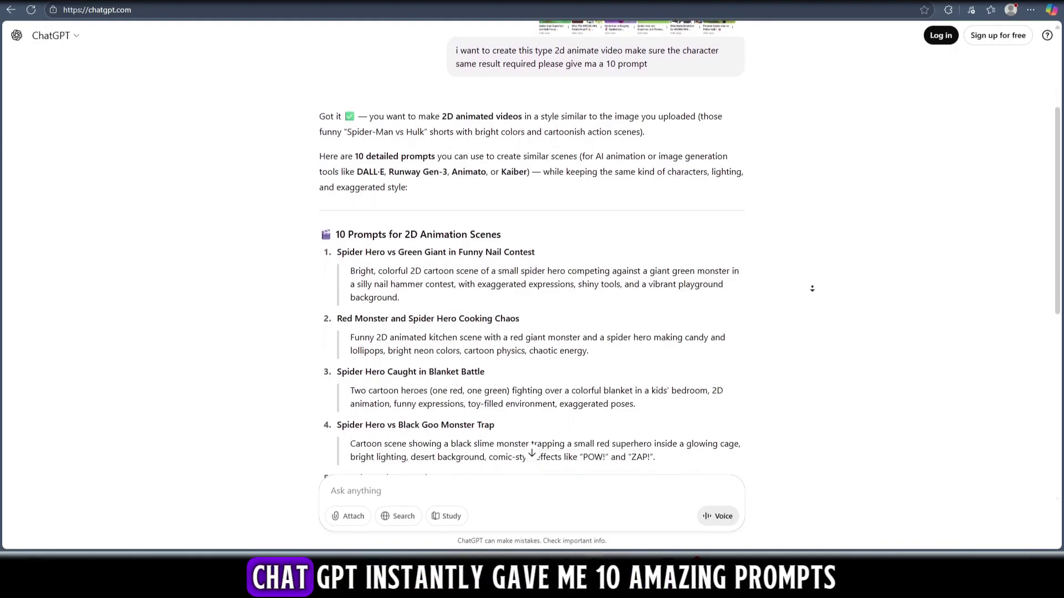
{"action": "scroll", "coordinate": [811, 289], "scroll_direction": "down", "scroll_amount": 1}
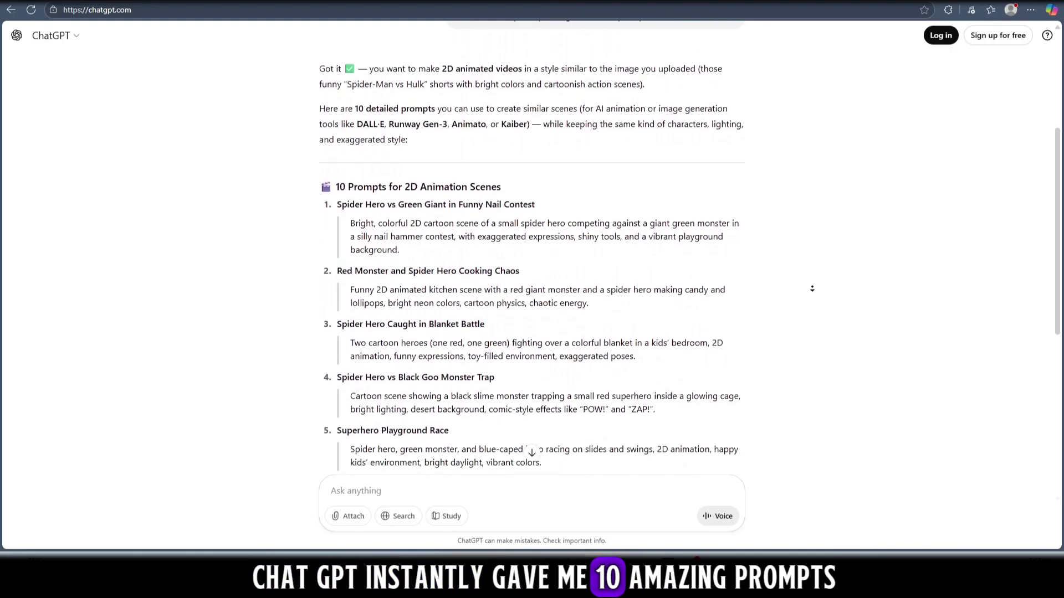
{"action": "scroll", "coordinate": [811, 288], "scroll_direction": "down", "scroll_amount": 2}
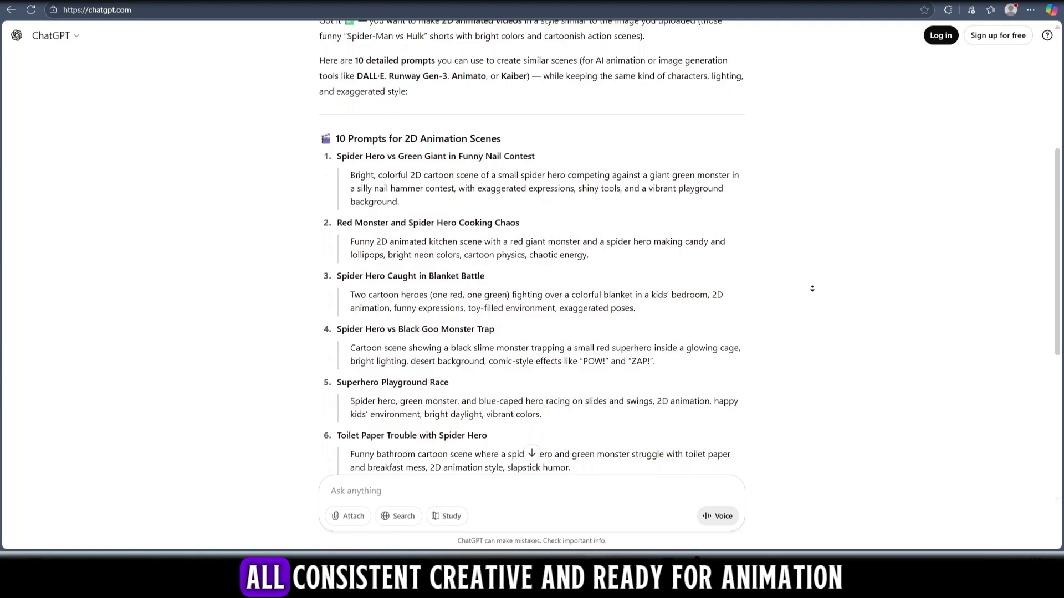
{"action": "scroll", "coordinate": [811, 288], "scroll_direction": "down", "scroll_amount": 2}
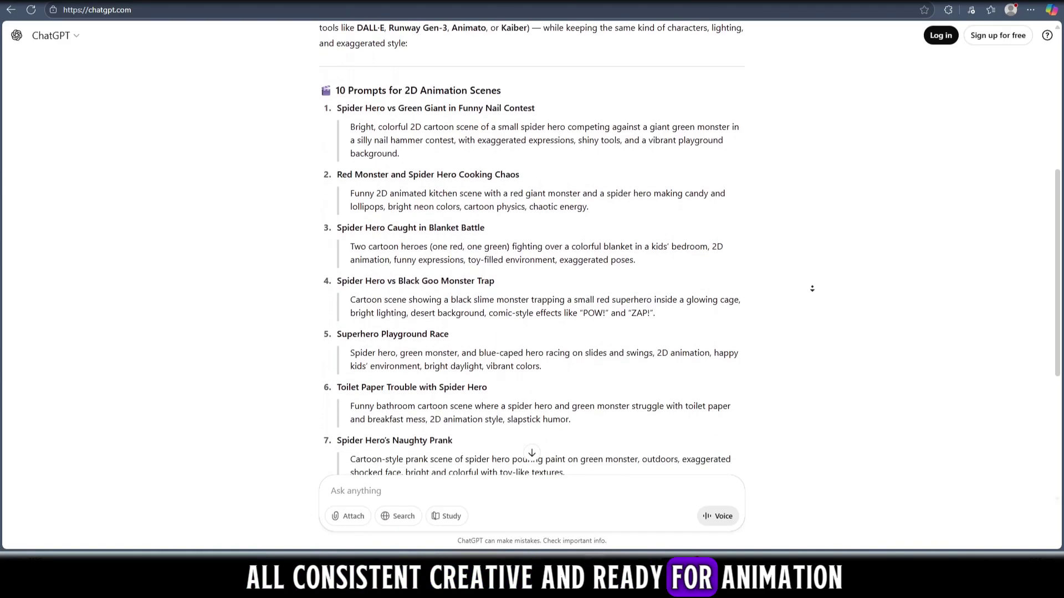
{"action": "scroll", "coordinate": [812, 288], "scroll_direction": "down", "scroll_amount": 2}
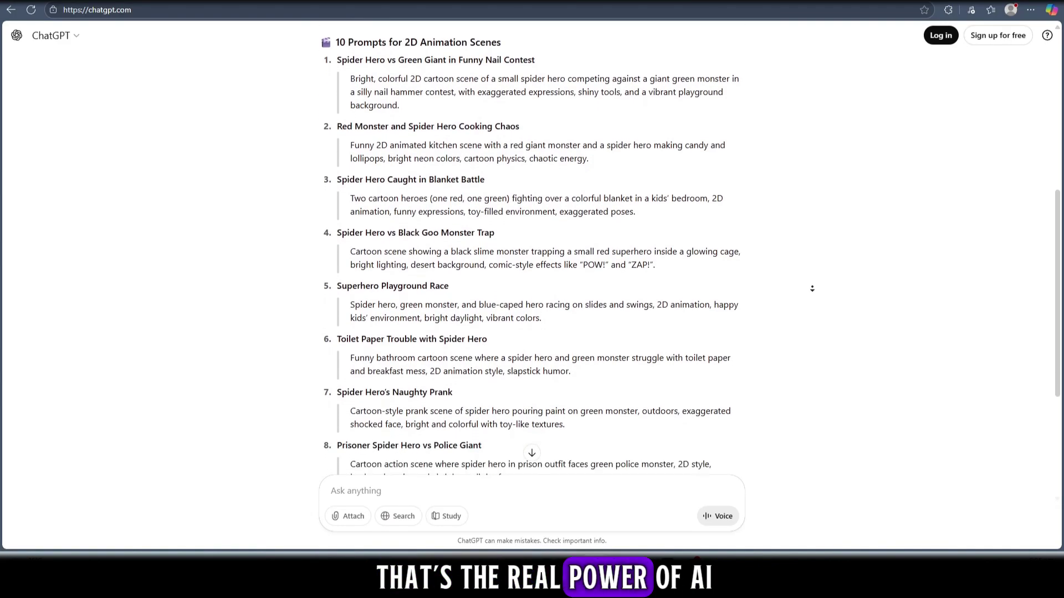
{"action": "scroll", "coordinate": [812, 288], "scroll_direction": "down", "scroll_amount": 2}
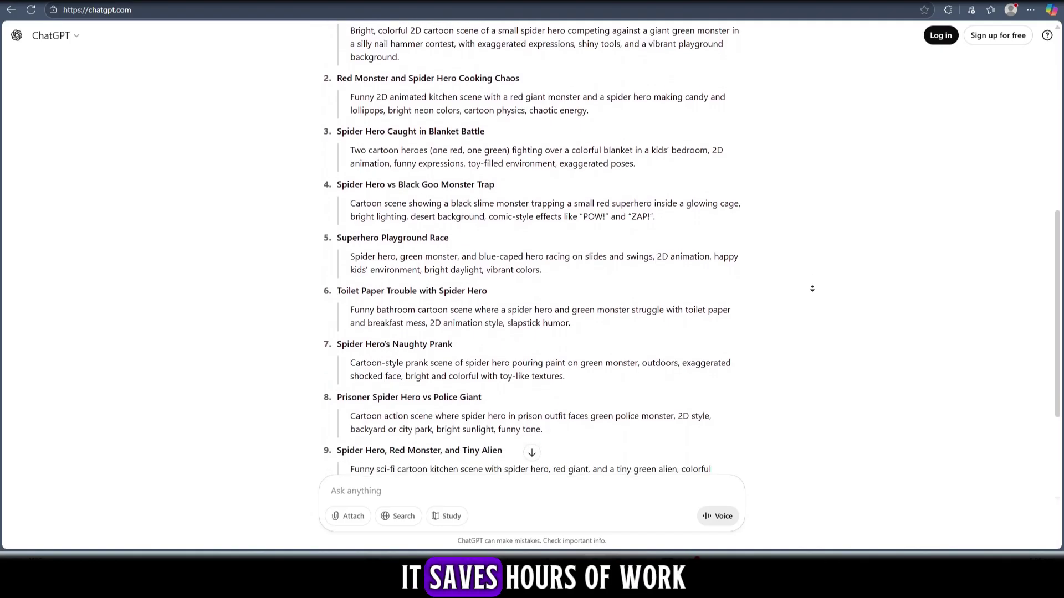
{"action": "scroll", "coordinate": [812, 288], "scroll_direction": "down", "scroll_amount": 2}
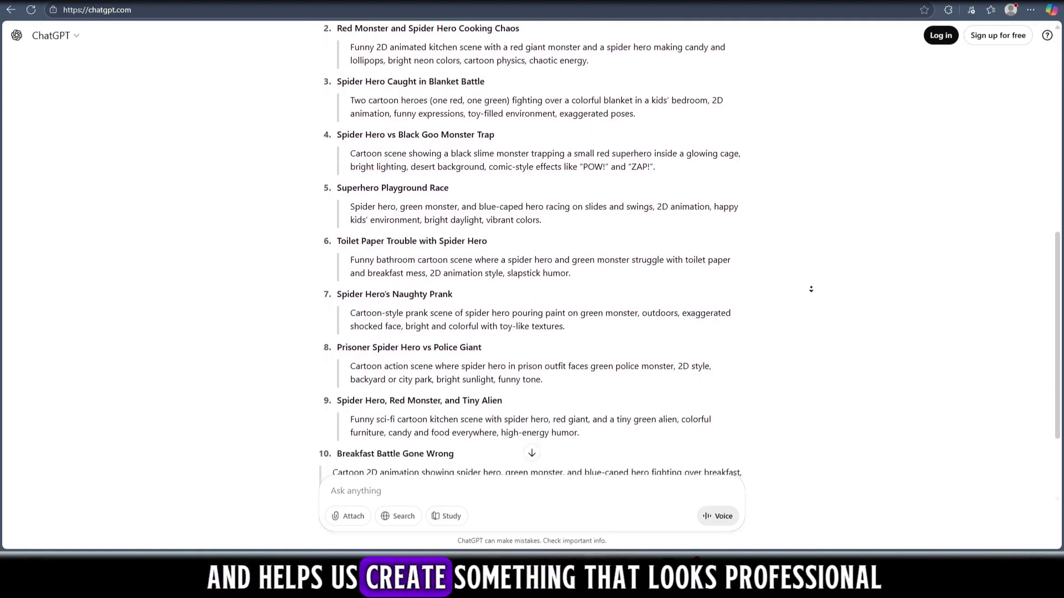
{"action": "scroll", "coordinate": [810, 289], "scroll_direction": "down", "scroll_amount": 1}
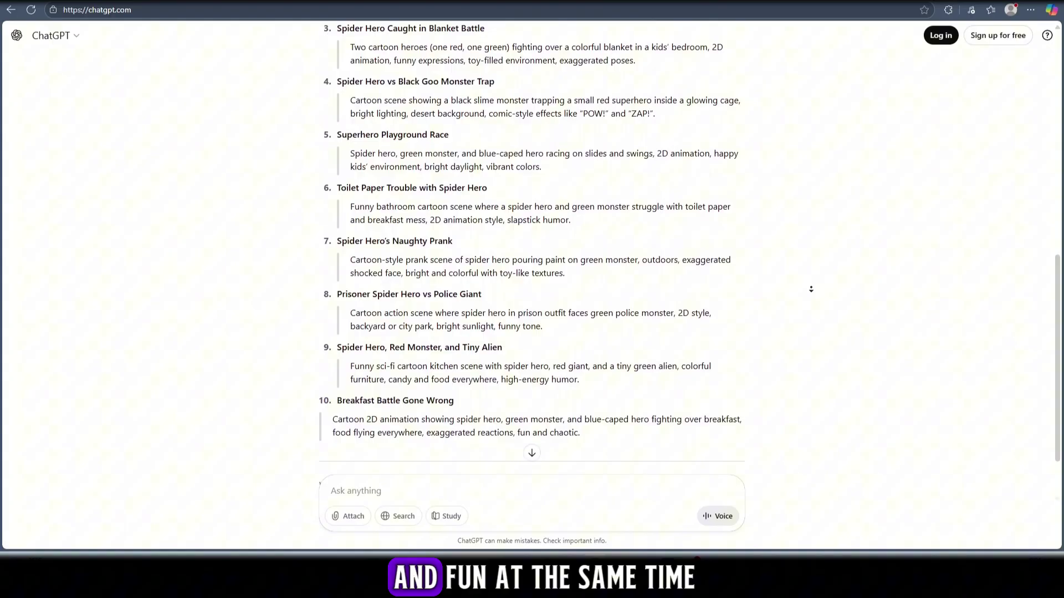
{"action": "scroll", "coordinate": [811, 288], "scroll_direction": "down", "scroll_amount": 1}
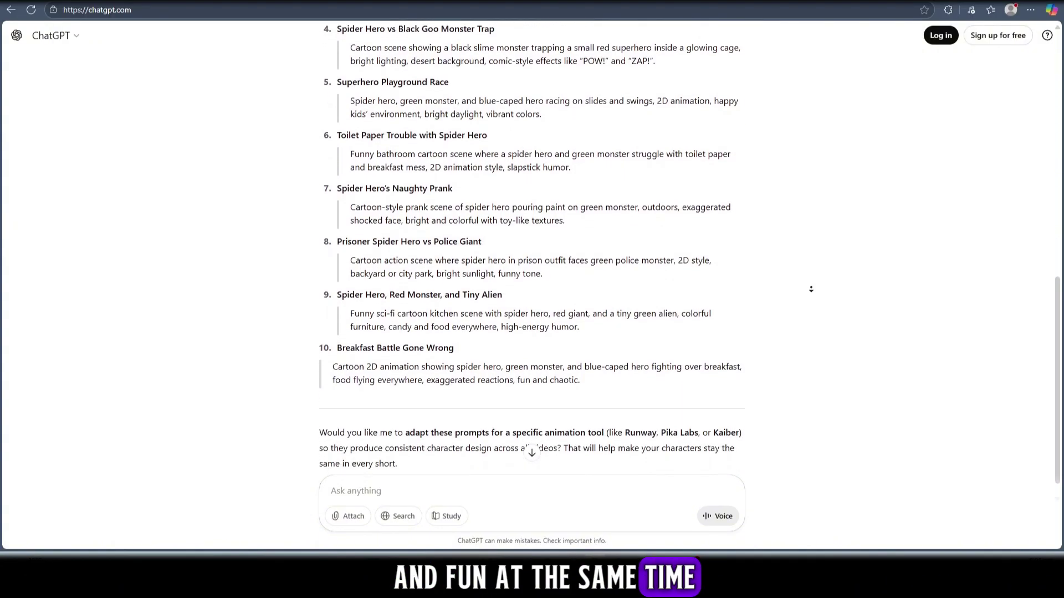
{"action": "scroll", "coordinate": [811, 288], "scroll_direction": "down", "scroll_amount": 1}
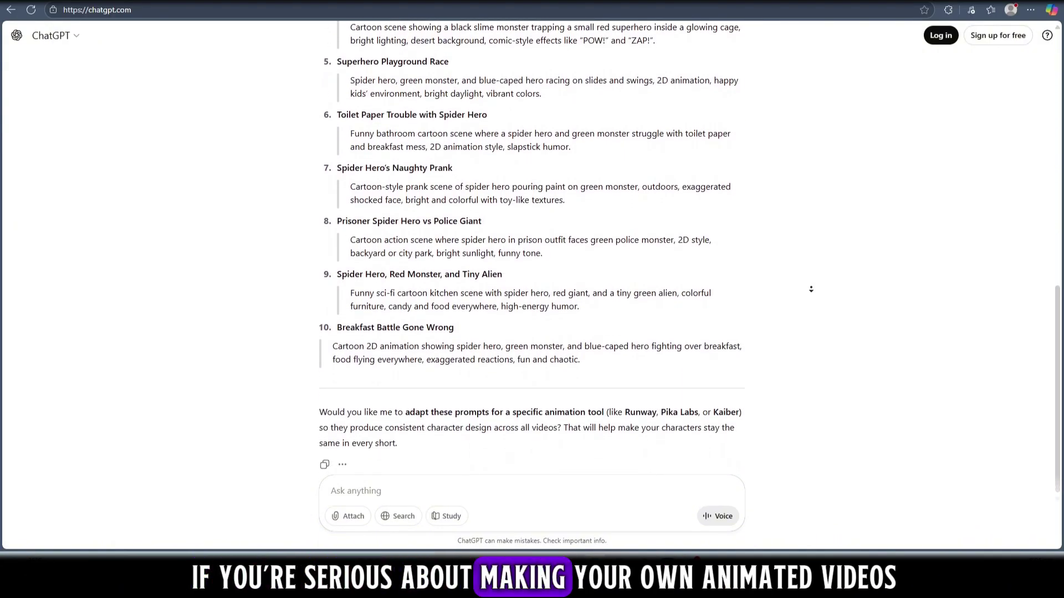
{"action": "scroll", "coordinate": [805, 249], "scroll_direction": "up", "scroll_amount": 1}
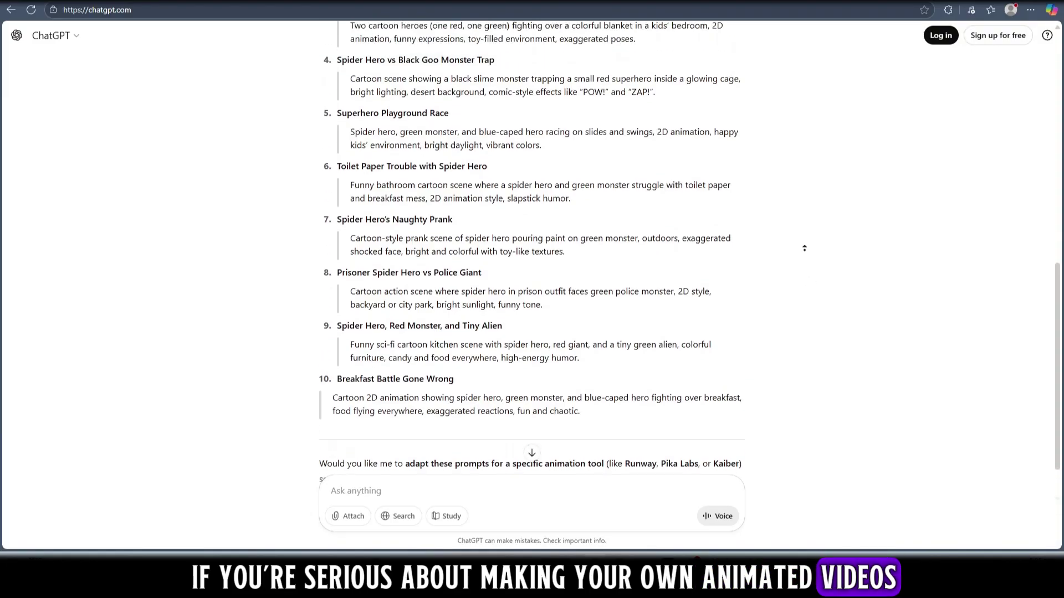
{"action": "scroll", "coordinate": [804, 249], "scroll_direction": "up", "scroll_amount": 3}
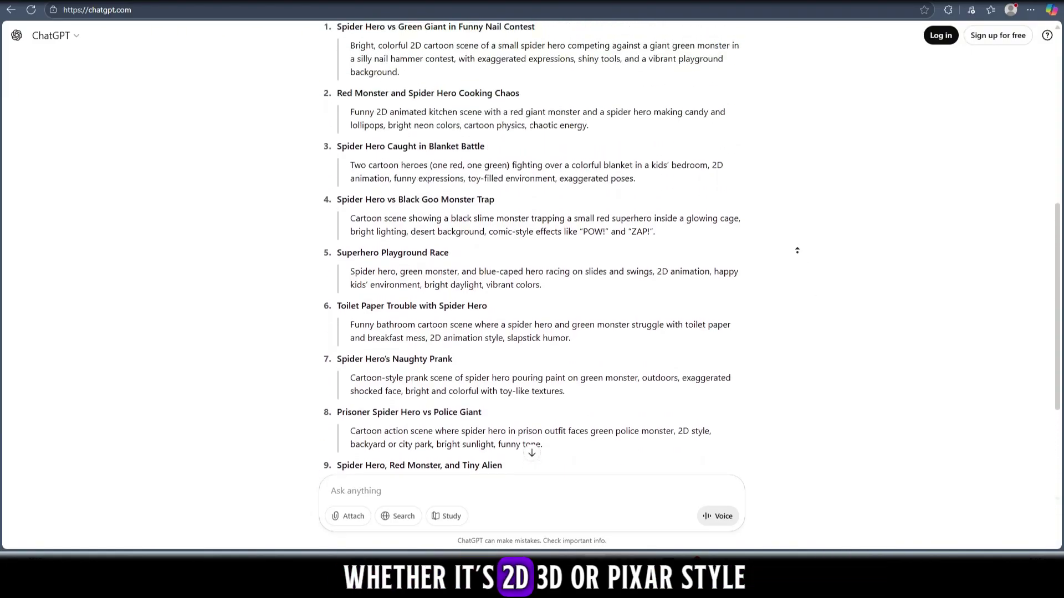
{"action": "scroll", "coordinate": [796, 251], "scroll_direction": "up", "scroll_amount": 4}
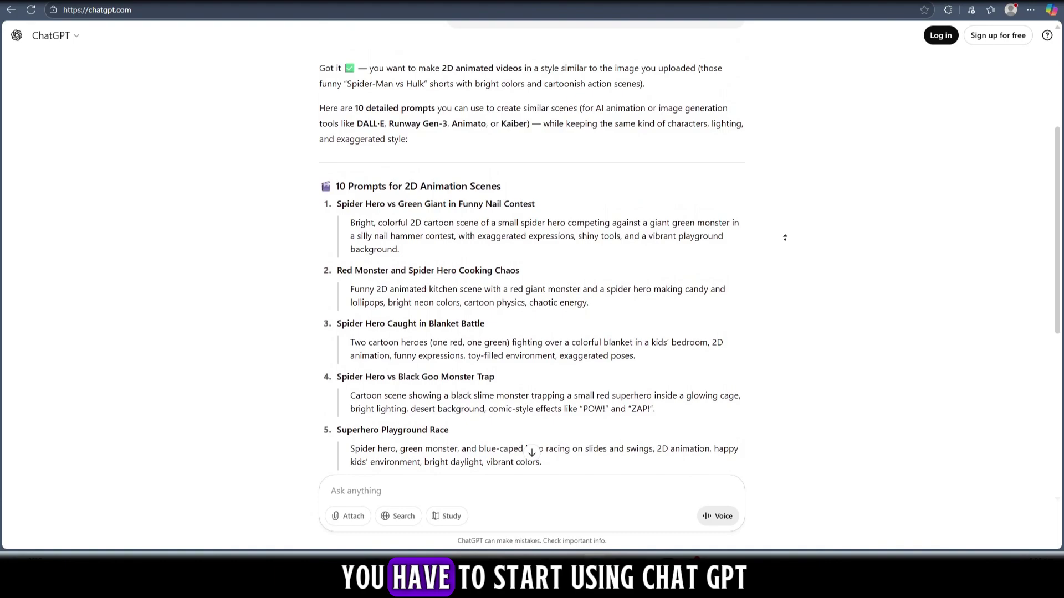
{"action": "scroll", "coordinate": [784, 237], "scroll_direction": "up", "scroll_amount": 2}
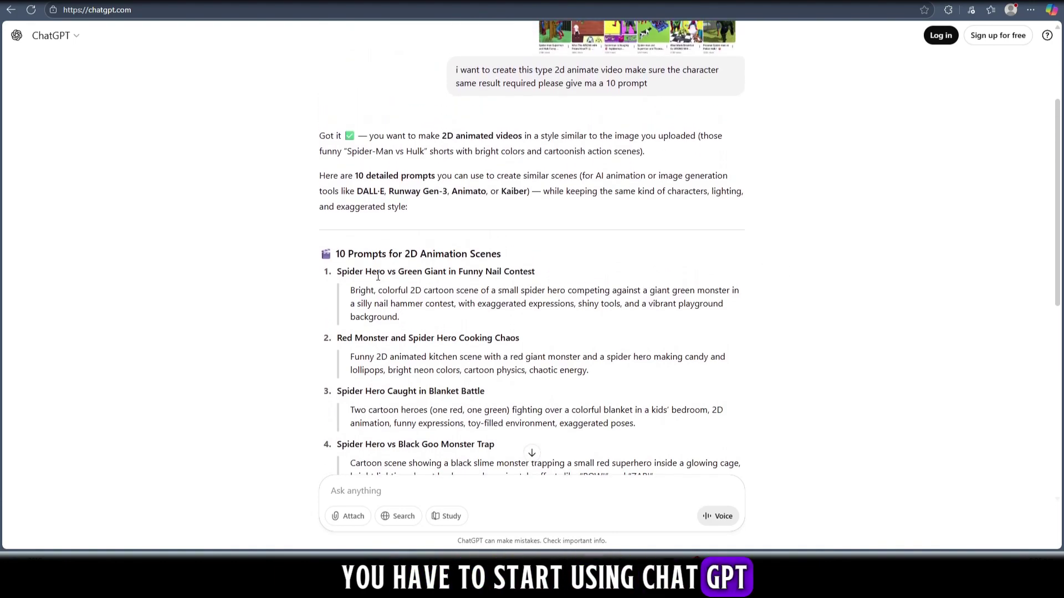
{"action": "left_click_drag", "start_coordinate": [337, 271], "coordinate": [451, 307]}
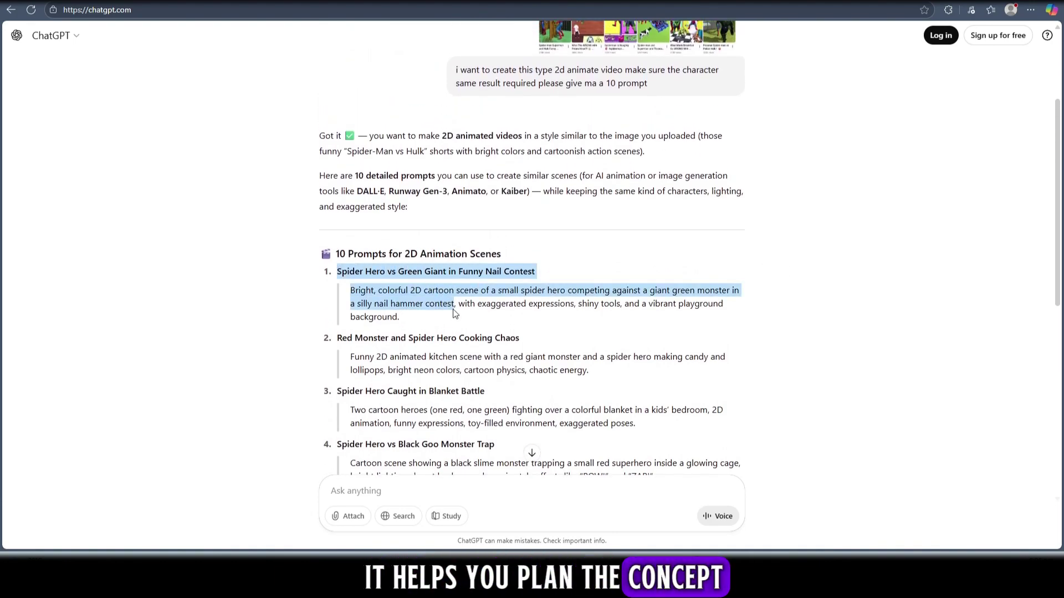
{"action": "left_click", "coordinate": [402, 355]}
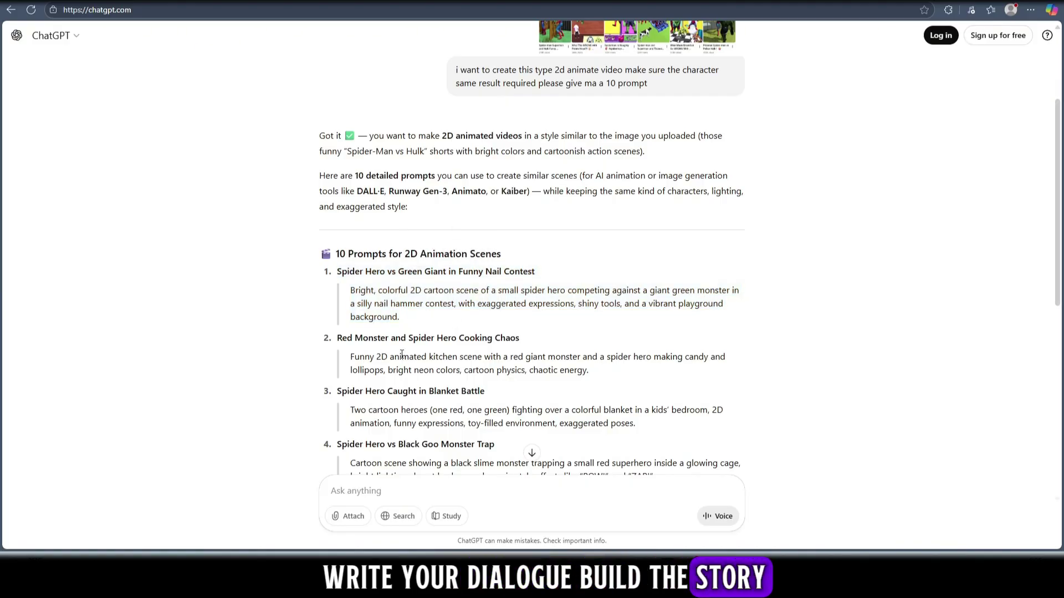
{"action": "left_click_drag", "start_coordinate": [337, 338], "coordinate": [590, 387]}
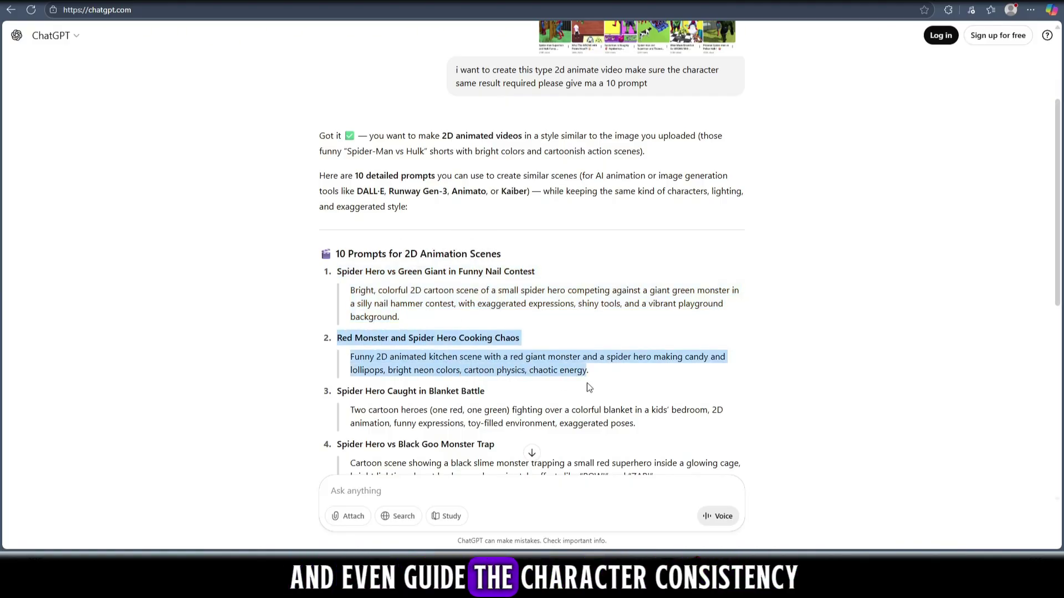
{"action": "left_click", "coordinate": [533, 392]}
{"action": "scroll", "coordinate": [533, 388], "scroll_direction": "down", "scroll_amount": 1}
{"action": "left_click_drag", "start_coordinate": [336, 336], "coordinate": [613, 379]}
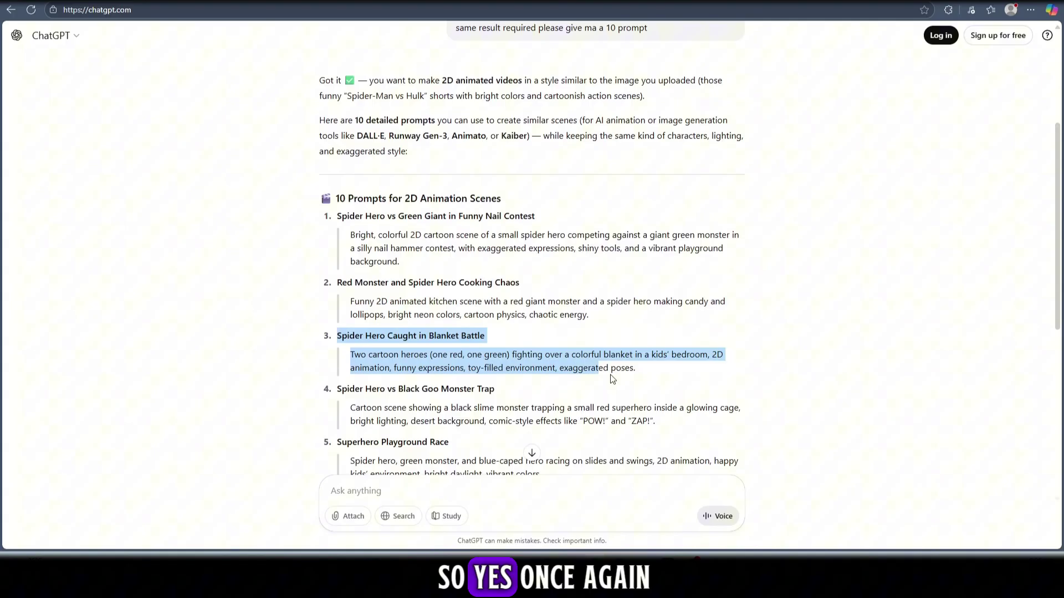
{"action": "left_click", "coordinate": [612, 381]}
{"action": "scroll", "coordinate": [554, 332], "scroll_direction": "down", "scroll_amount": 2}
{"action": "left_click_drag", "start_coordinate": [336, 278], "coordinate": [654, 312]}
{"action": "left_click", "coordinate": [655, 312]}
{"action": "left_click_drag", "start_coordinate": [341, 332], "coordinate": [541, 364]}
{"action": "left_click", "coordinate": [542, 364]}
{"action": "left_click_drag", "start_coordinate": [337, 385], "coordinate": [585, 422]}
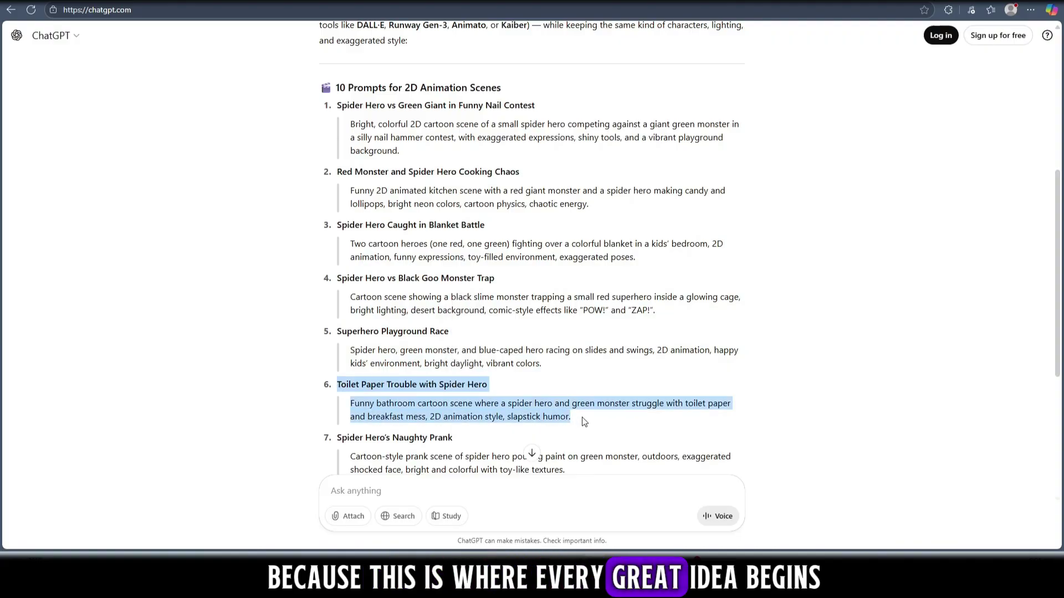
{"action": "left_click", "coordinate": [584, 422]}
{"action": "scroll", "coordinate": [584, 422], "scroll_direction": "down", "scroll_amount": 1}
{"action": "left_click_drag", "start_coordinate": [337, 383], "coordinate": [565, 415]}
{"action": "scroll", "coordinate": [564, 415], "scroll_direction": "down", "scroll_amount": 1}
{"action": "left_click", "coordinate": [348, 383]}
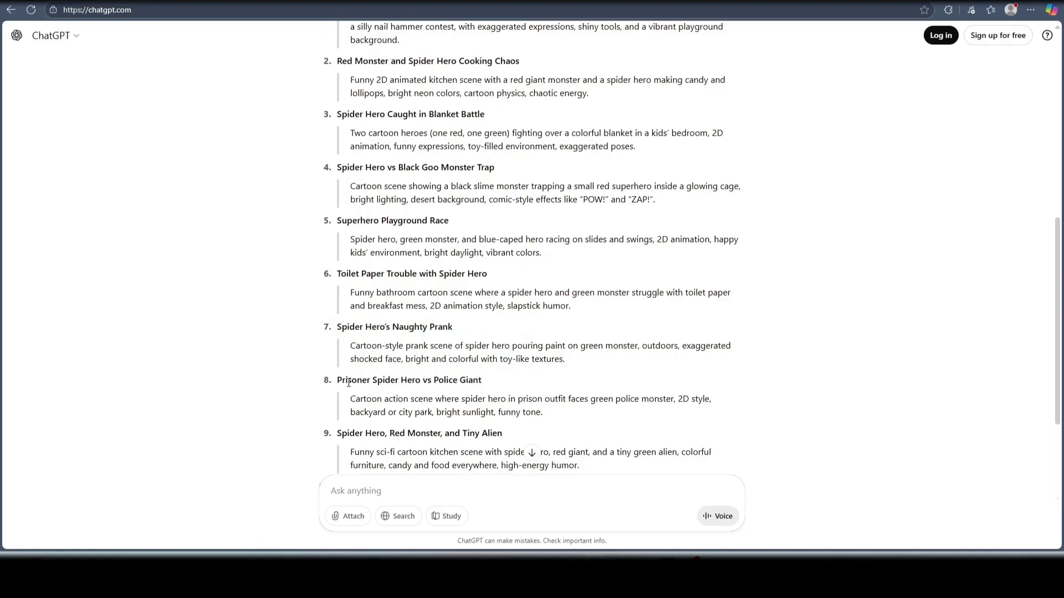
{"action": "left_click_drag", "start_coordinate": [396, 389], "coordinate": [561, 415]}
{"action": "left_click", "coordinate": [560, 415]}
{"action": "scroll", "coordinate": [374, 356], "scroll_direction": "down", "scroll_amount": 1}
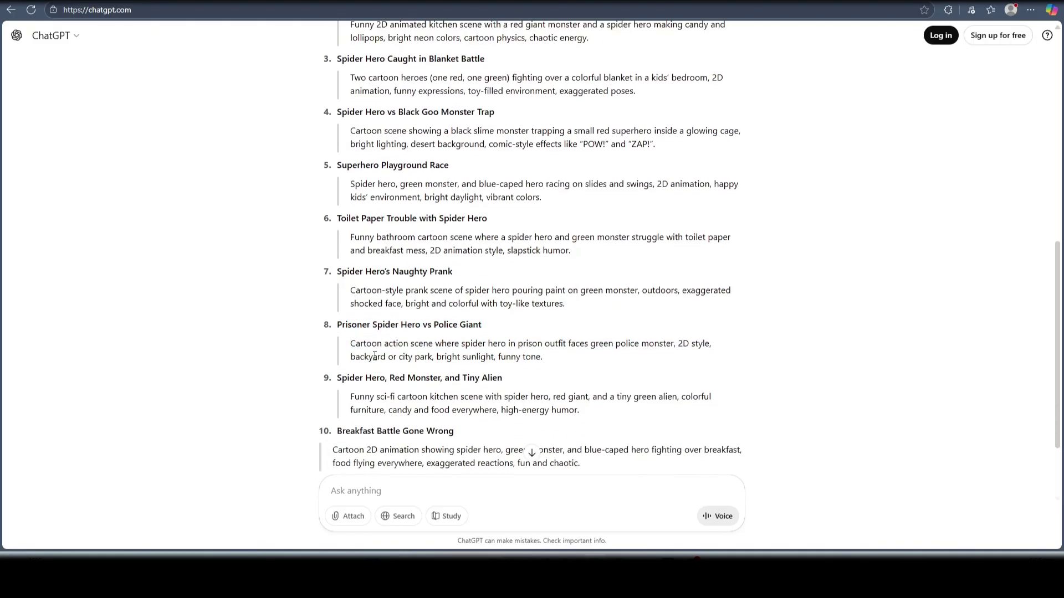
{"action": "left_click_drag", "start_coordinate": [342, 375], "coordinate": [578, 410]}
{"action": "scroll", "coordinate": [579, 410], "scroll_direction": "down", "scroll_amount": 1}
{"action": "left_click", "coordinate": [376, 381]}
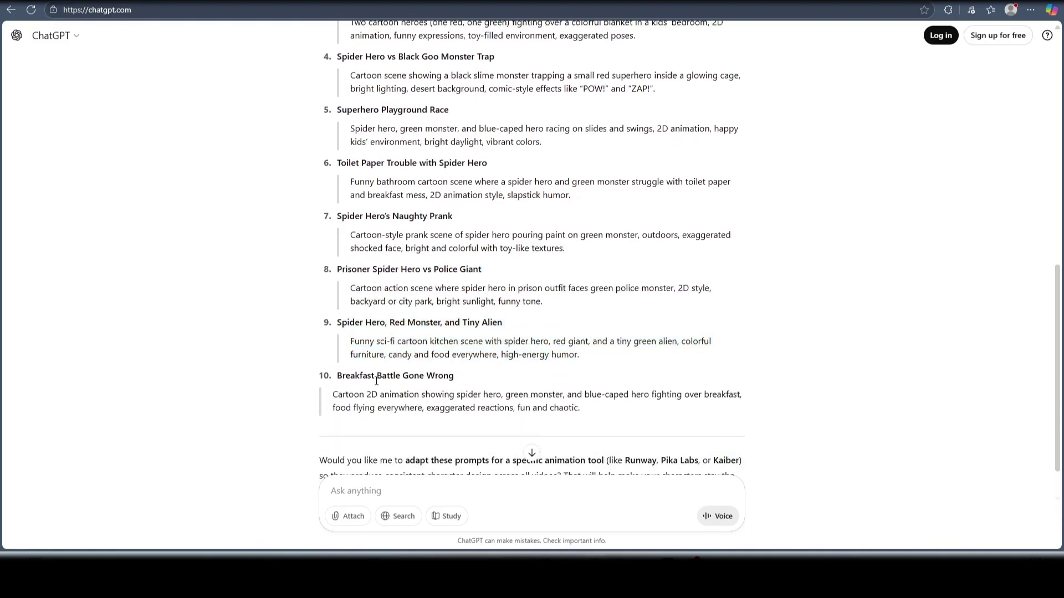
{"action": "left_click_drag", "start_coordinate": [337, 379], "coordinate": [582, 411]}
{"action": "left_click", "coordinate": [588, 416]}
{"action": "scroll", "coordinate": [608, 421], "scroll_direction": "up", "scroll_amount": 2}
{"action": "scroll", "coordinate": [608, 421], "scroll_direction": "up", "scroll_amount": 3}
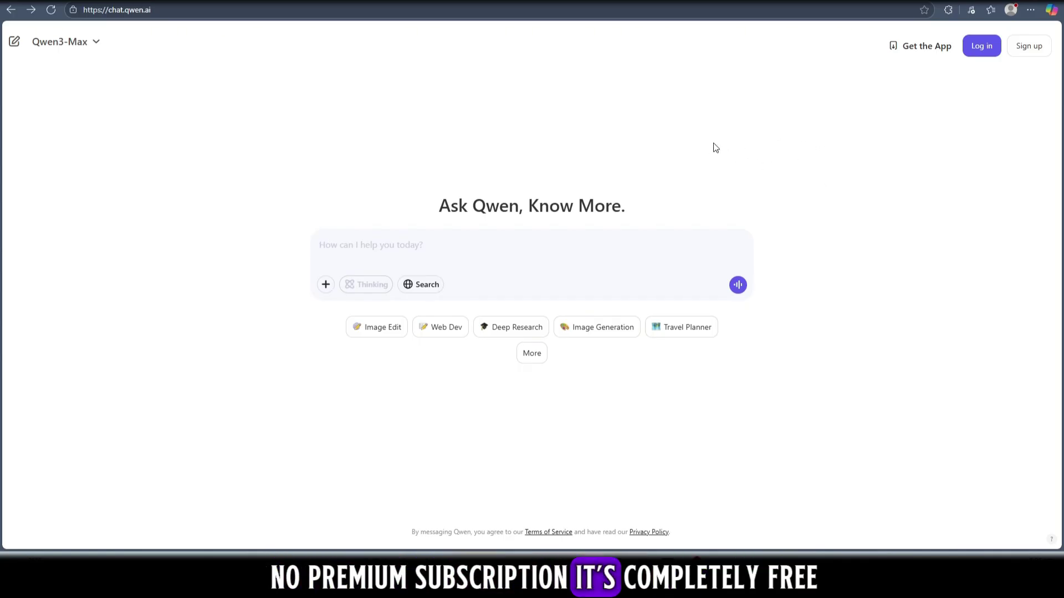
Sign in to Qwen Chat with Google, dismiss What's New, and expand all suggested task types
{"action": "left_click", "coordinate": [981, 47]}
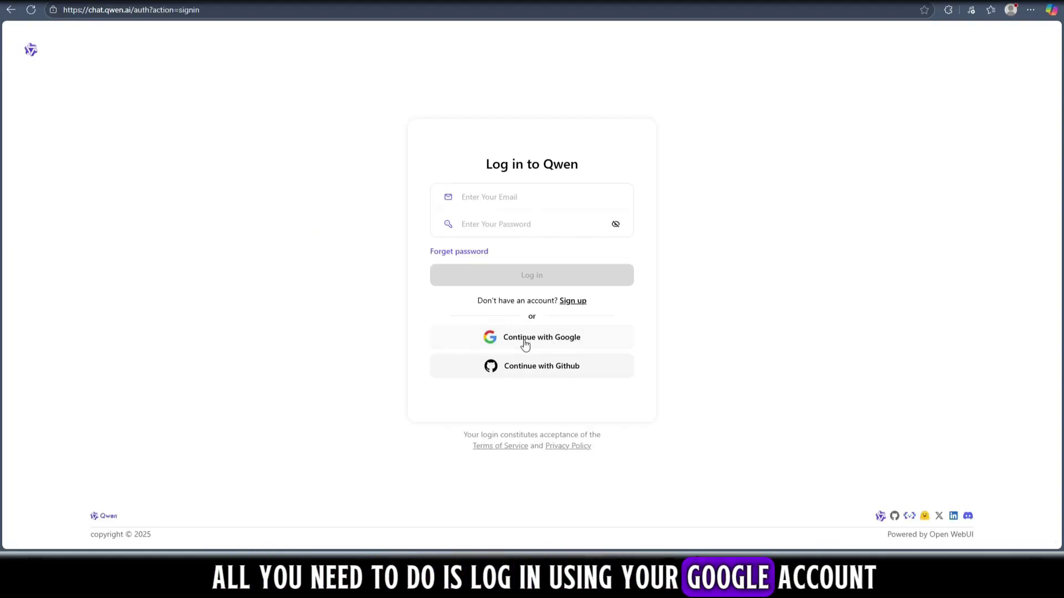
{"action": "left_click", "coordinate": [524, 339]}
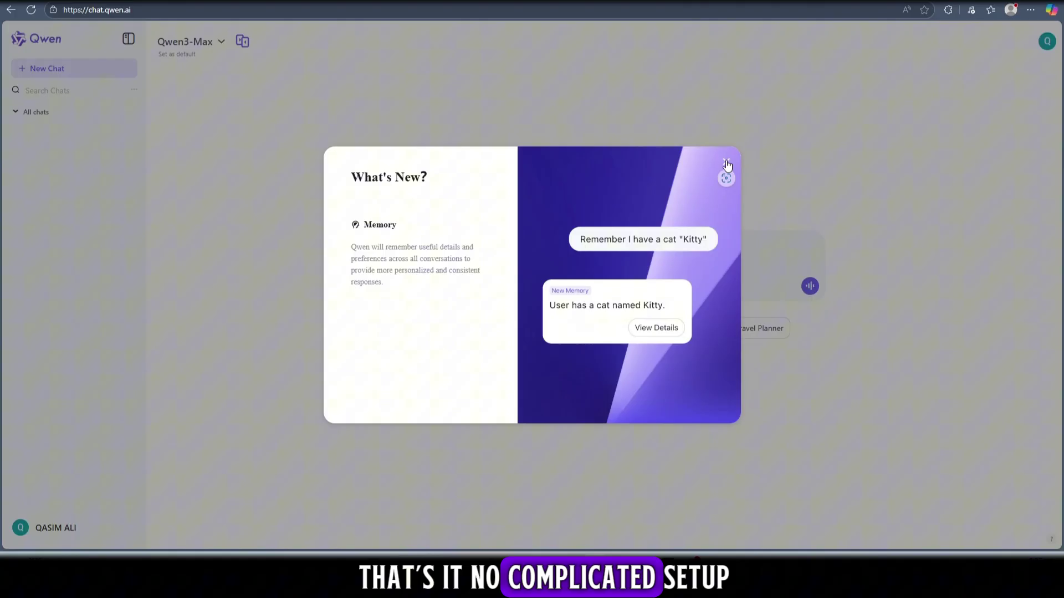
{"action": "left_click", "coordinate": [727, 165]}
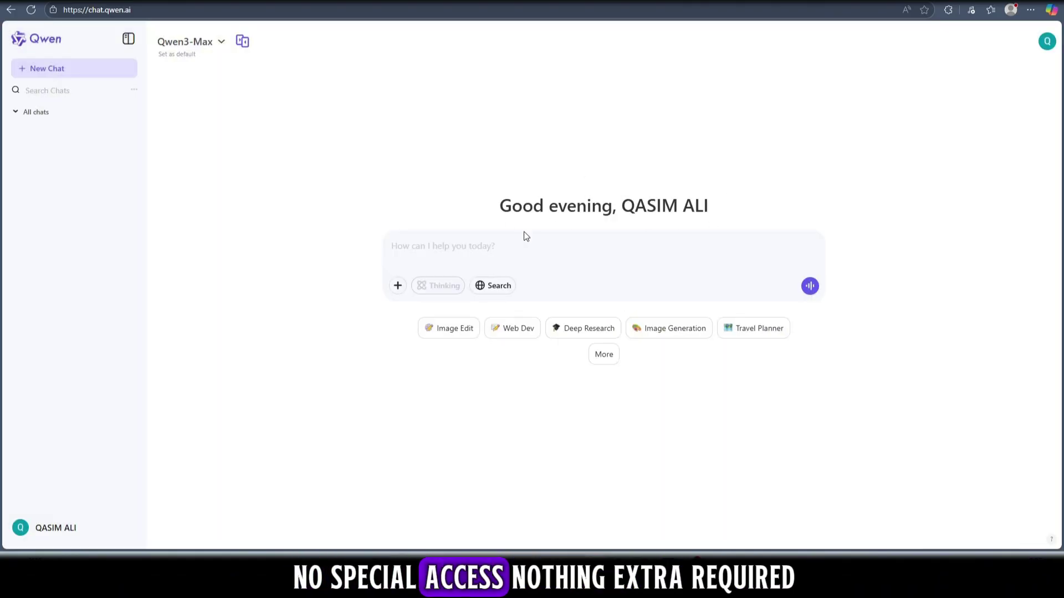
{"action": "left_click", "coordinate": [602, 355]}
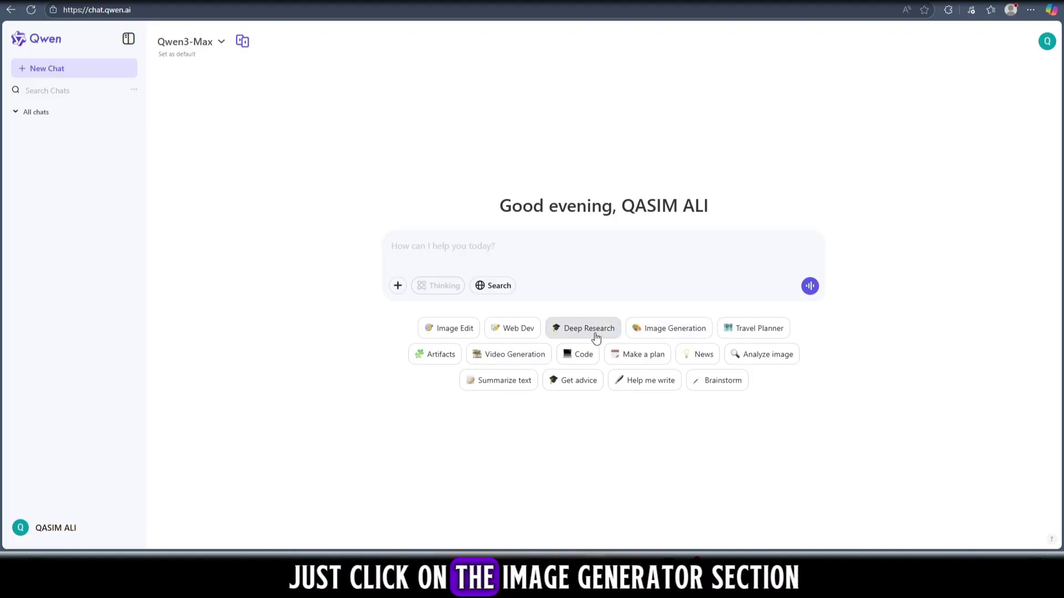
Generate a 16:9 Image Generation picture from the pasted first ChatGPT prompt
{"action": "left_click", "coordinate": [664, 331]}
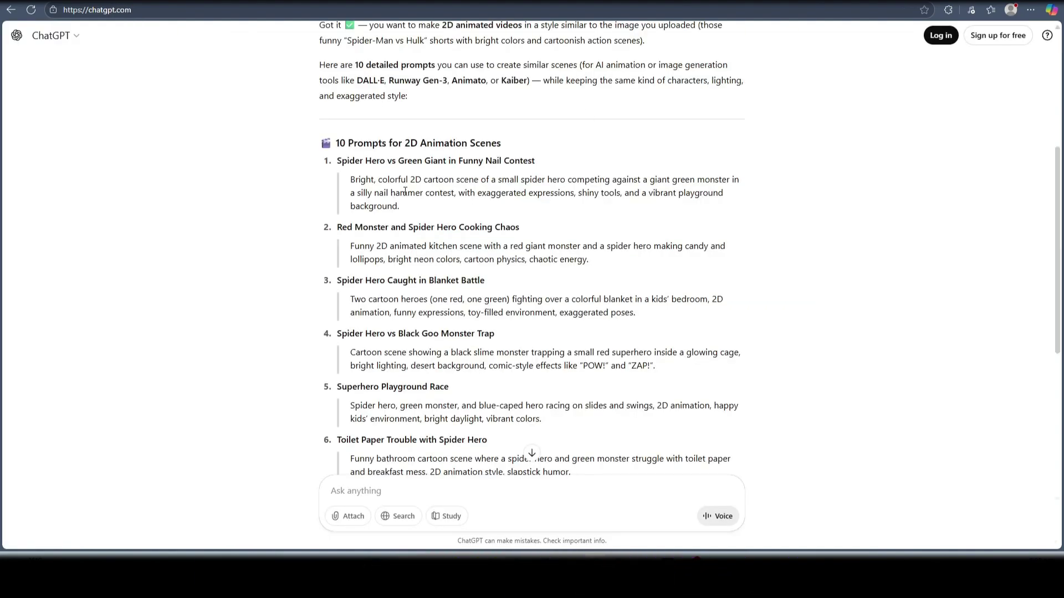
{"action": "left_click_drag", "start_coordinate": [350, 180], "coordinate": [399, 206]}
{"action": "key", "text": "ctrl+c"}
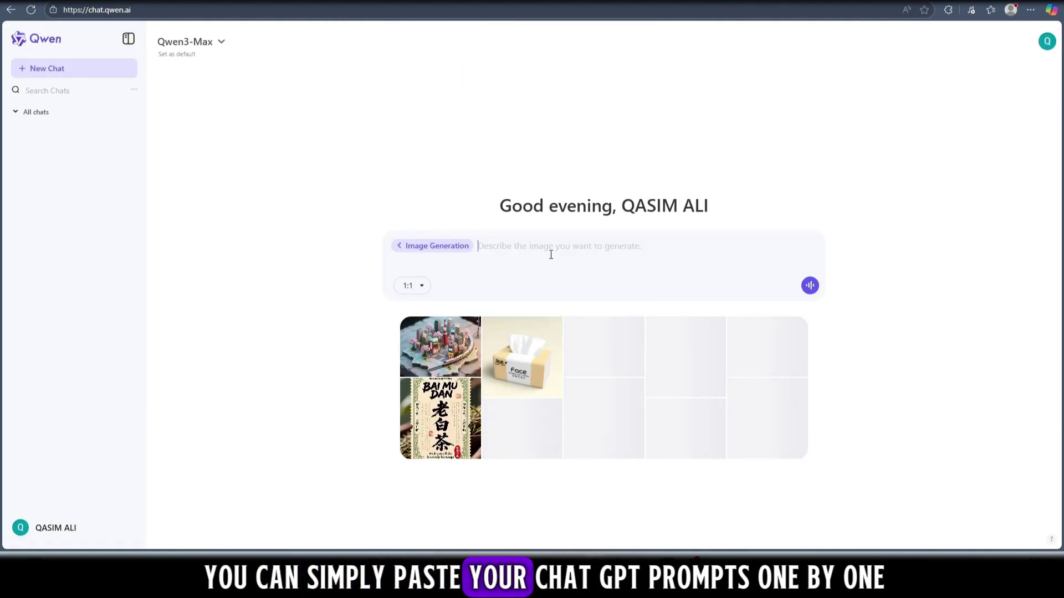
{"action": "right_click", "coordinate": [537, 253]}
{"action": "left_click", "coordinate": [562, 336]}
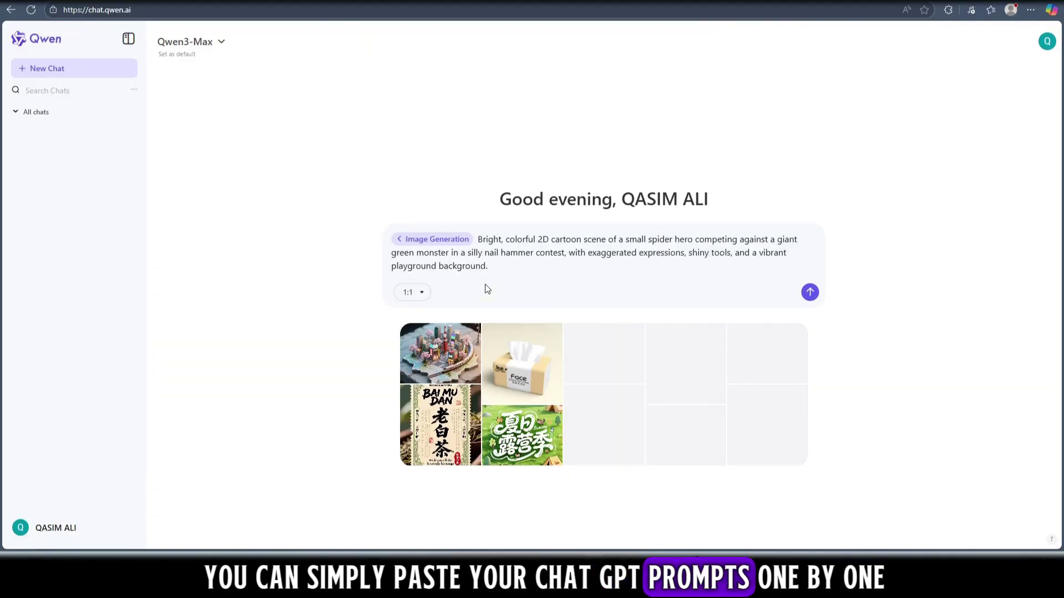
{"action": "left_click", "coordinate": [413, 293]}
{"action": "left_click", "coordinate": [413, 395]}
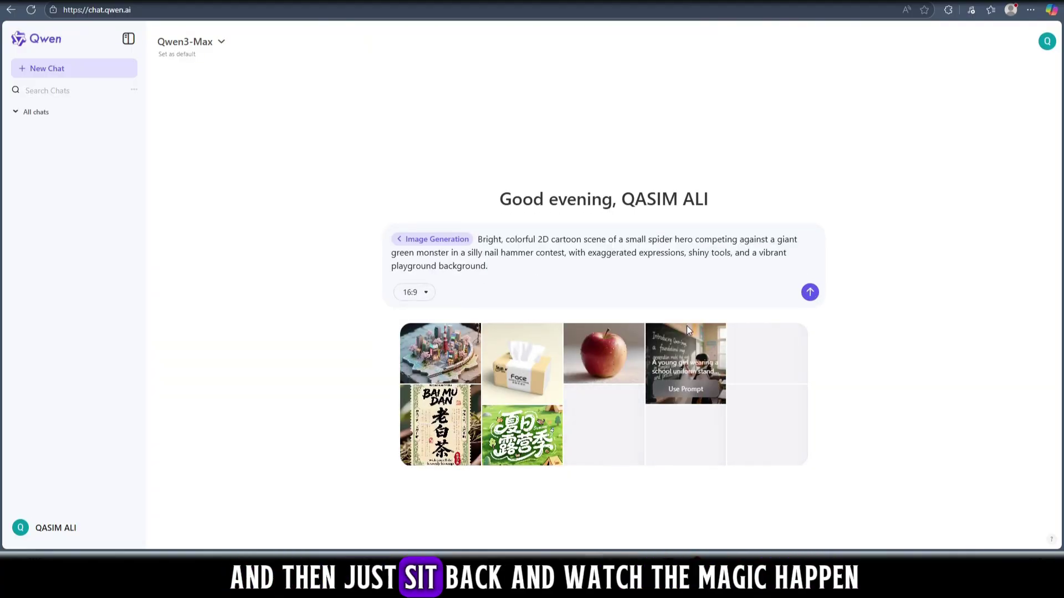
{"action": "left_click", "coordinate": [809, 292]}
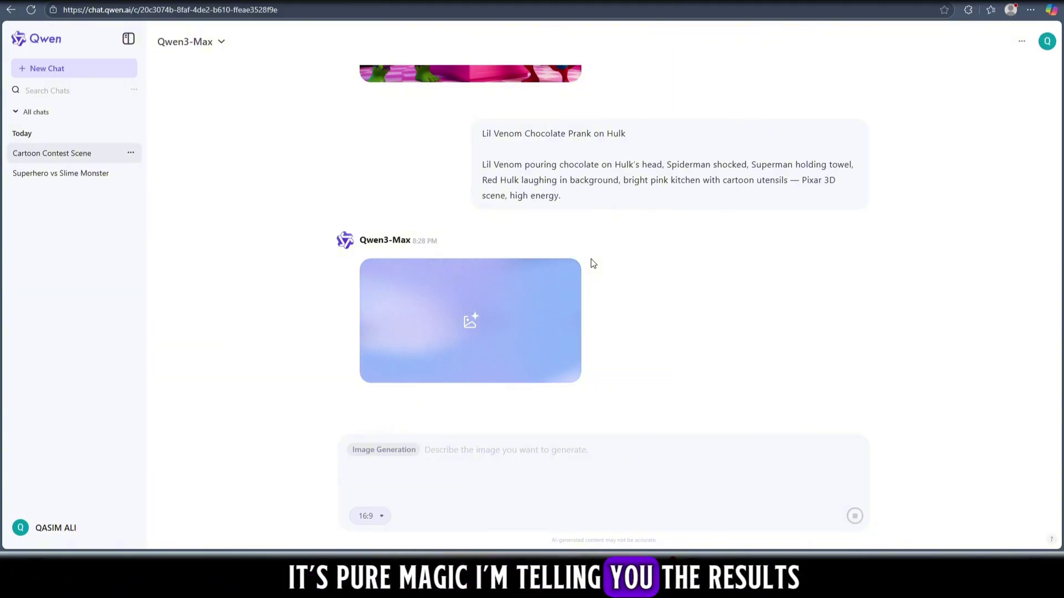
View the finished Lil Venom chocolate-prank kitchen image at full size, then close the preview
{"action": "scroll", "coordinate": [577, 249], "scroll_direction": "up", "scroll_amount": 1}
{"action": "scroll", "coordinate": [577, 249], "scroll_direction": "up", "scroll_amount": 3}
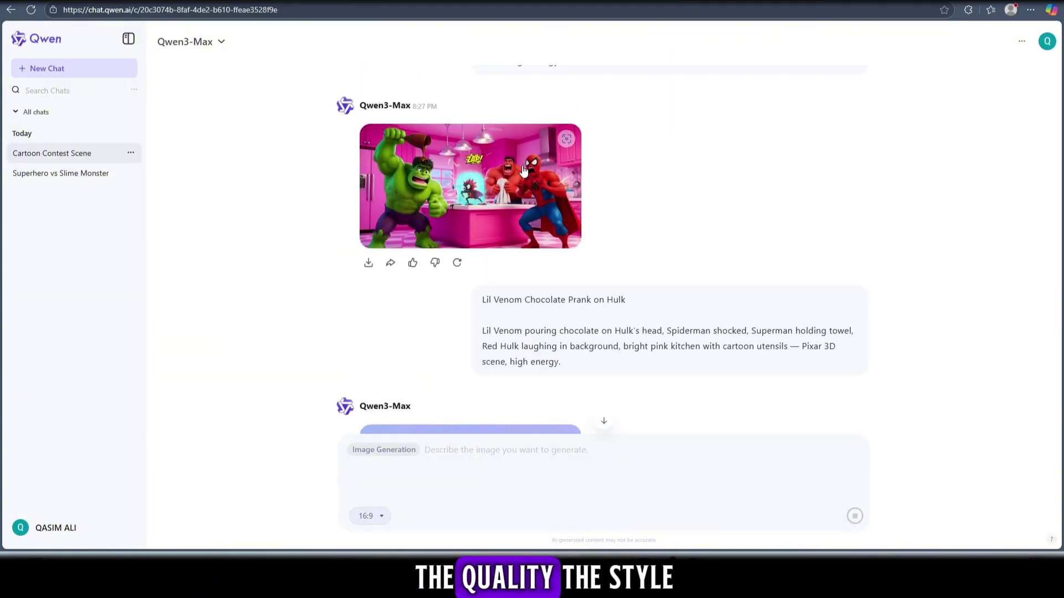
{"action": "left_click", "coordinate": [570, 198]}
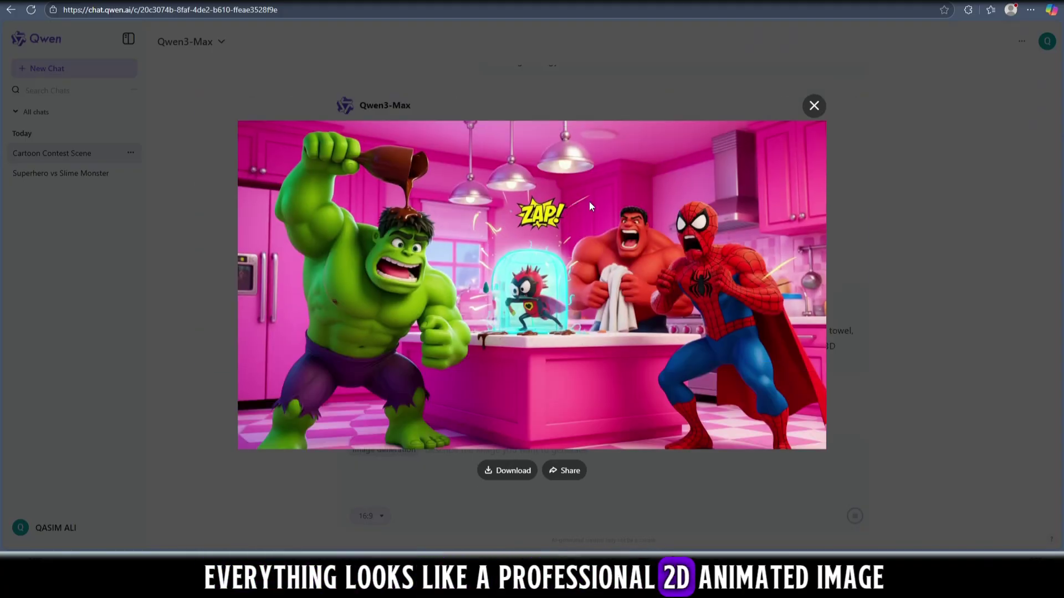
{"action": "left_click", "coordinate": [814, 106]}
{"action": "scroll", "coordinate": [824, 243], "scroll_direction": "down", "scroll_amount": 3}
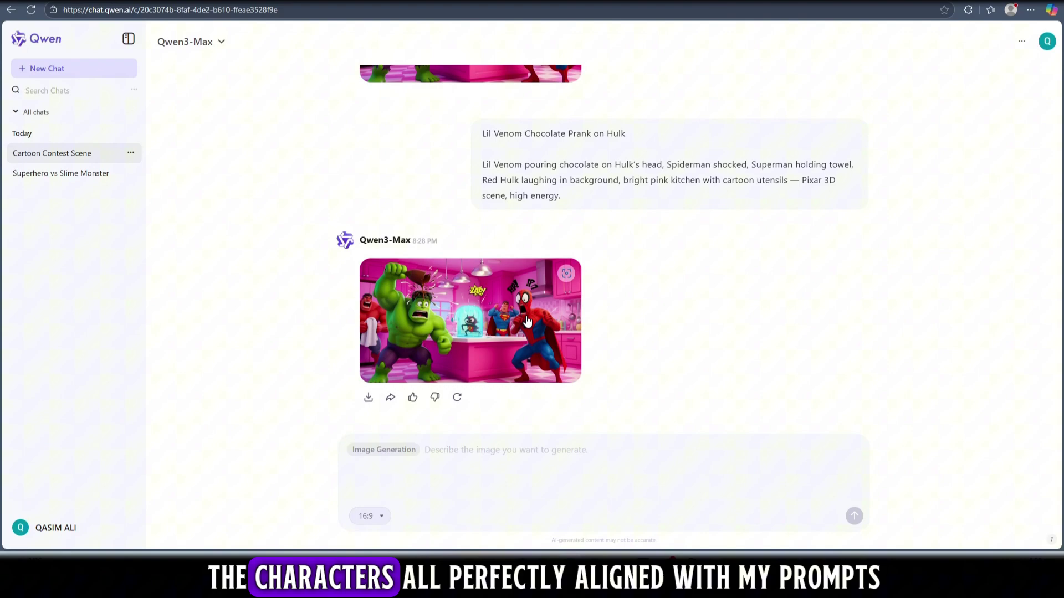
{"action": "scroll", "coordinate": [527, 322], "scroll_direction": "up", "scroll_amount": 2}
{"action": "scroll", "coordinate": [527, 321], "scroll_direction": "down", "scroll_amount": 2}
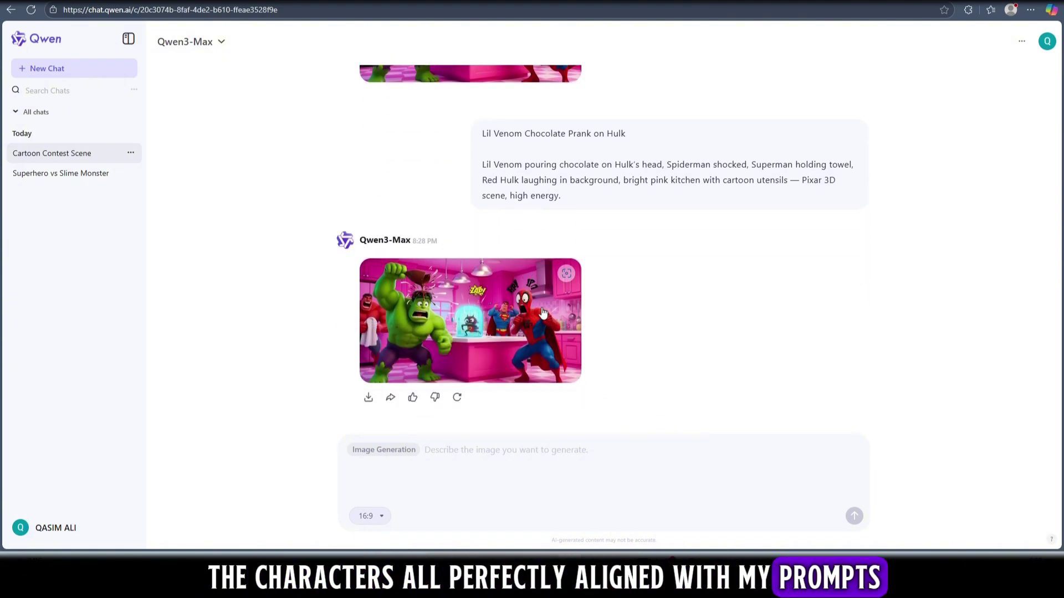
{"action": "scroll", "coordinate": [601, 421], "scroll_direction": "up", "scroll_amount": 1}
{"action": "scroll", "coordinate": [610, 405], "scroll_direction": "down", "scroll_amount": 1}
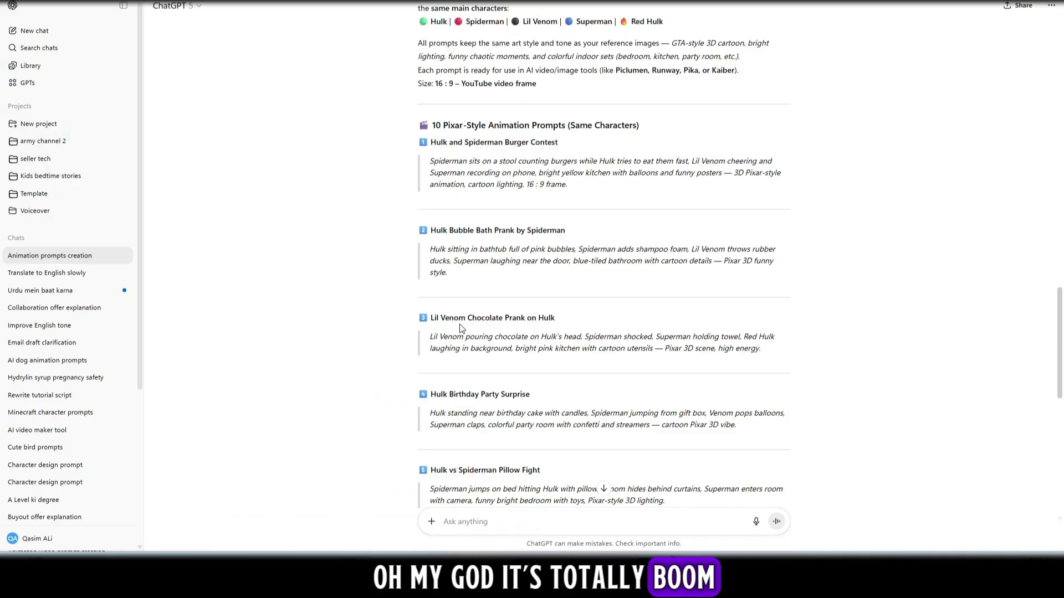
Paste the Hulk Bubble Bath Prank prompt into Qwen and generate its image
{"action": "left_click_drag", "start_coordinate": [430, 230], "coordinate": [590, 261]}
{"action": "left_click", "coordinate": [463, 279]}
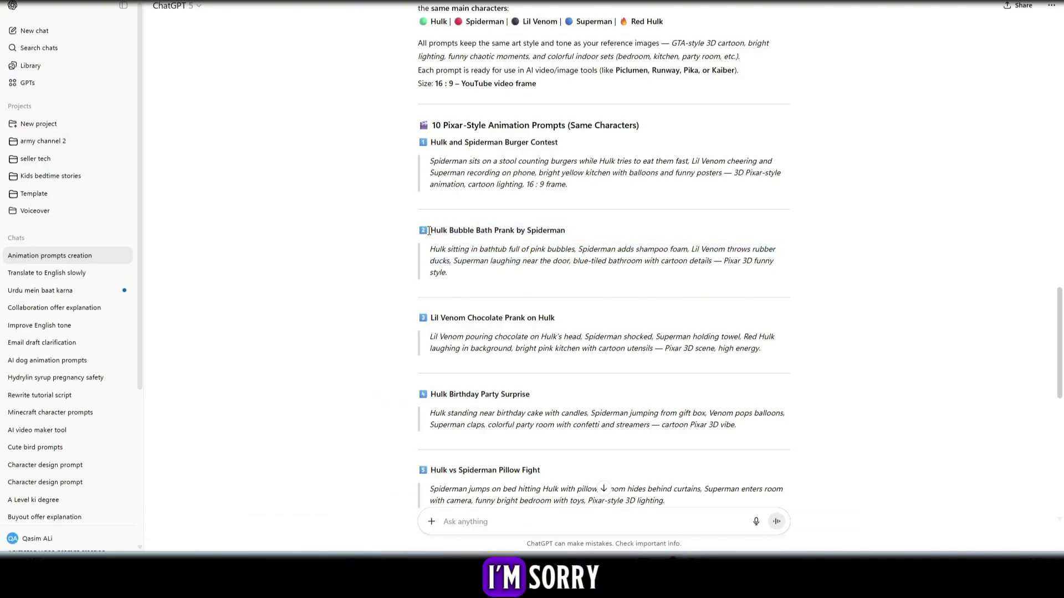
{"action": "left_click_drag", "start_coordinate": [431, 230], "coordinate": [448, 273]}
{"action": "key", "text": "ctrl+c"}
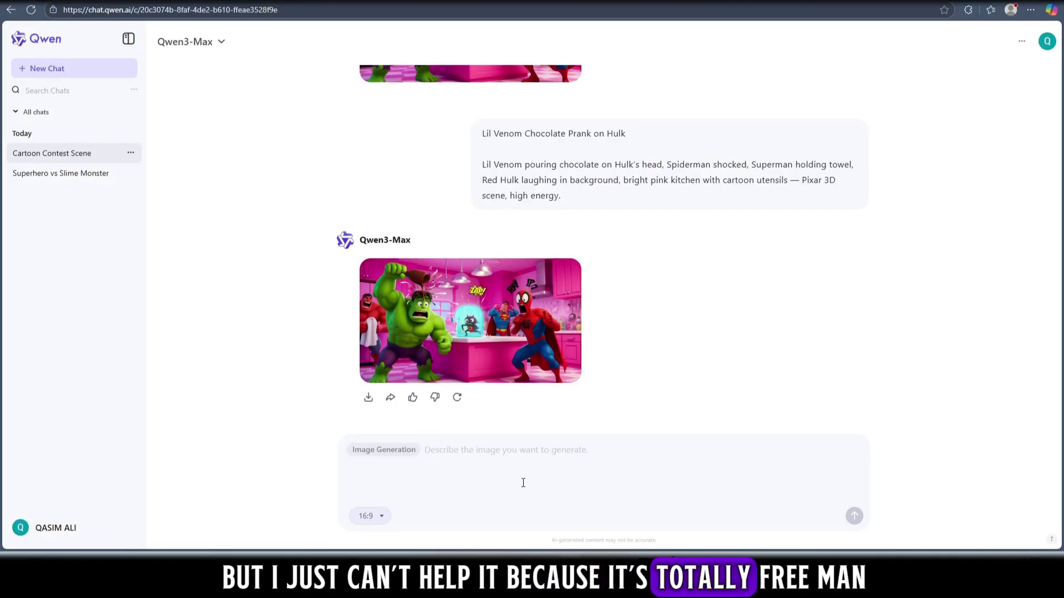
{"action": "right_click", "coordinate": [517, 460]}
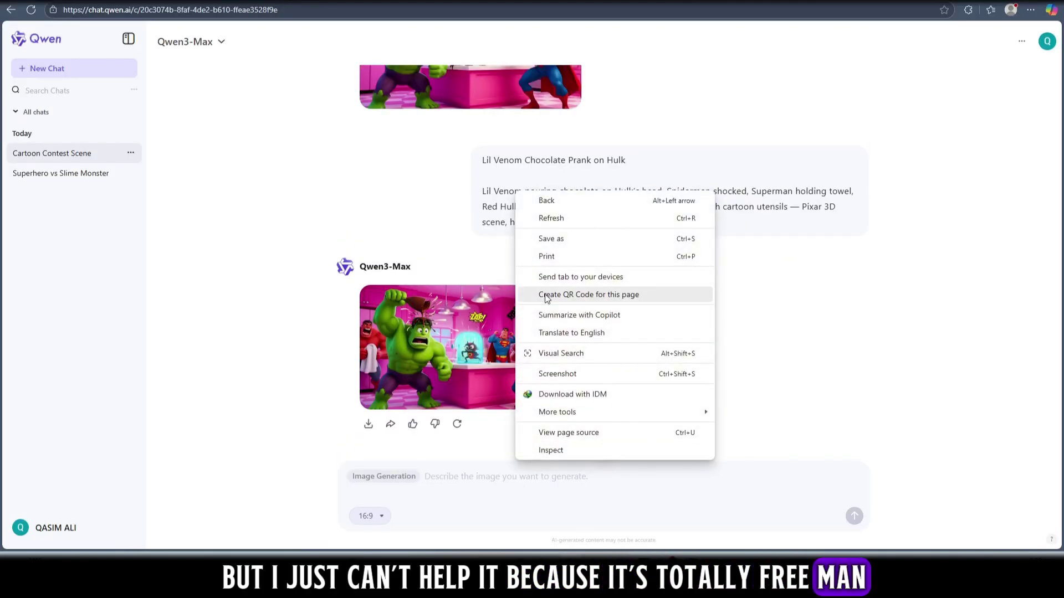
{"action": "left_click", "coordinate": [484, 478]}
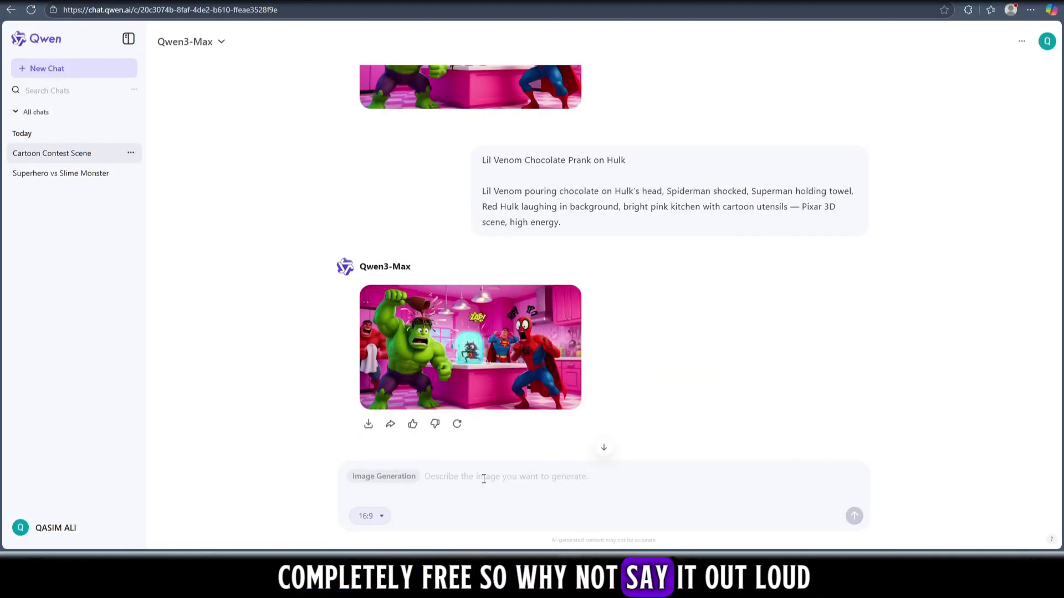
{"action": "key", "text": "ctrl+v"}
{"action": "left_click", "coordinate": [852, 515]}
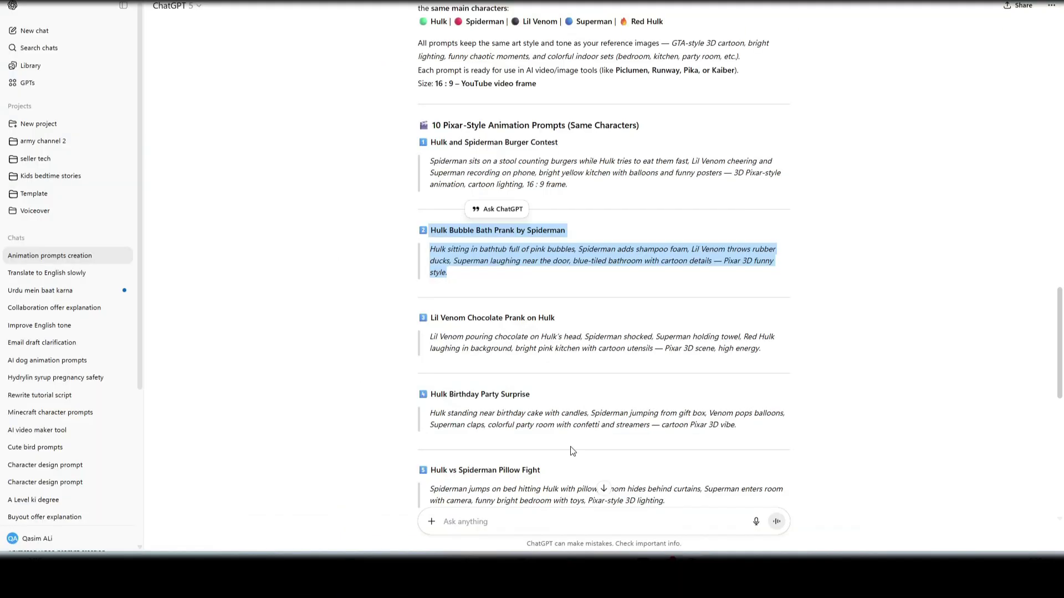
Select the Hulk Birthday Party Surprise prompt and paste it into Qwen's prompt box
{"action": "left_click", "coordinate": [450, 350]}
{"action": "left_click_drag", "start_coordinate": [427, 393], "coordinate": [718, 444]}
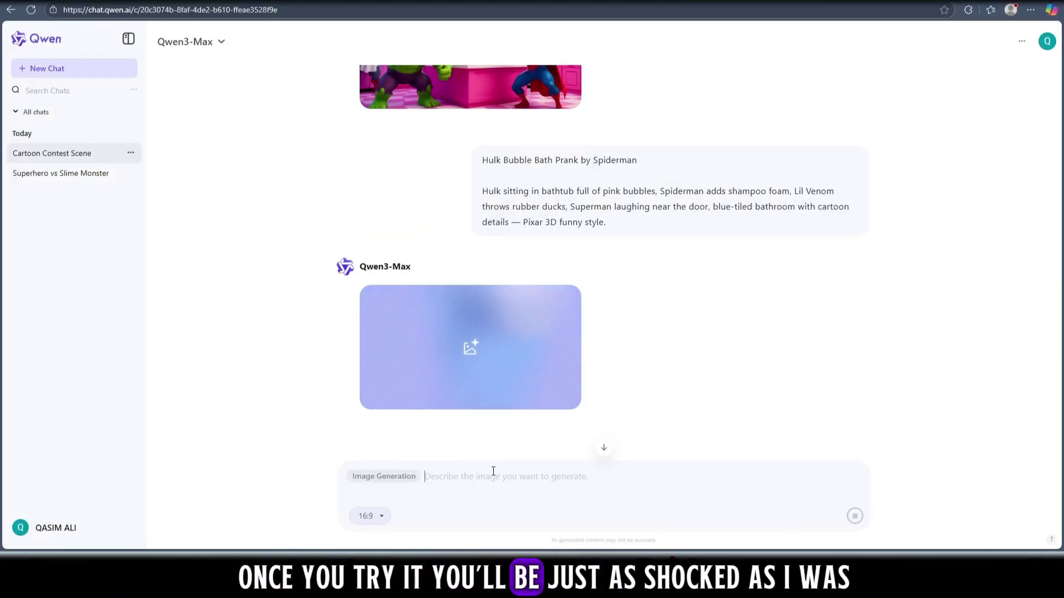
{"action": "type", "text": "Hulk Birthday Party Surprise  Hulk standing near birthday cake with candles, Spiderman jumping from gift box, Venom pops balloons, Superman claps, colorful party room with confetti and streamers — cartoon Pixar 3D vibe."}
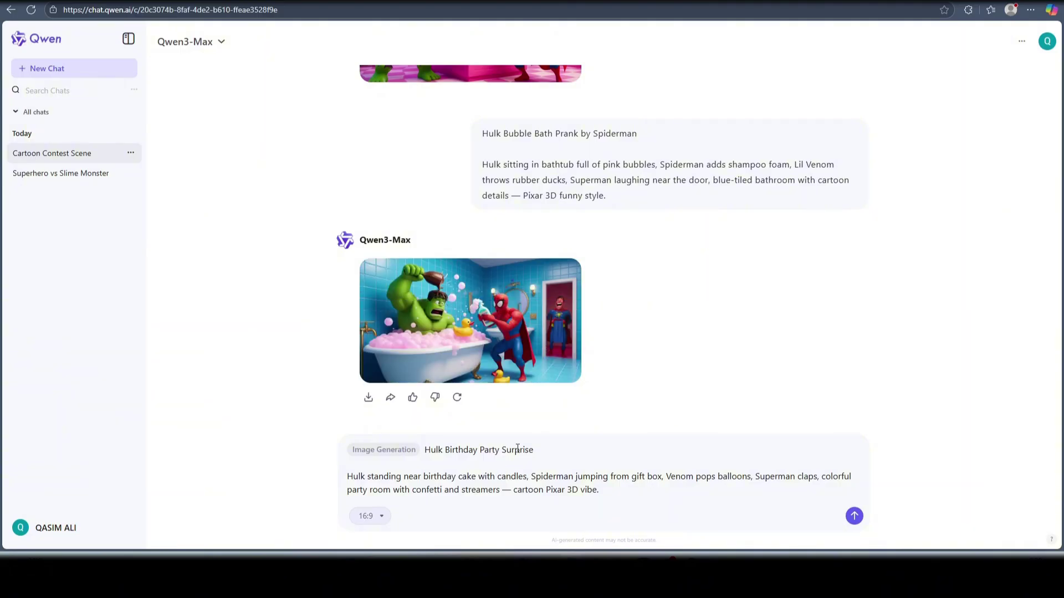
Preview the bubble bath image, then generate and view the Hulk Birthday Party Surprise image full size
{"action": "left_click", "coordinate": [514, 334]}
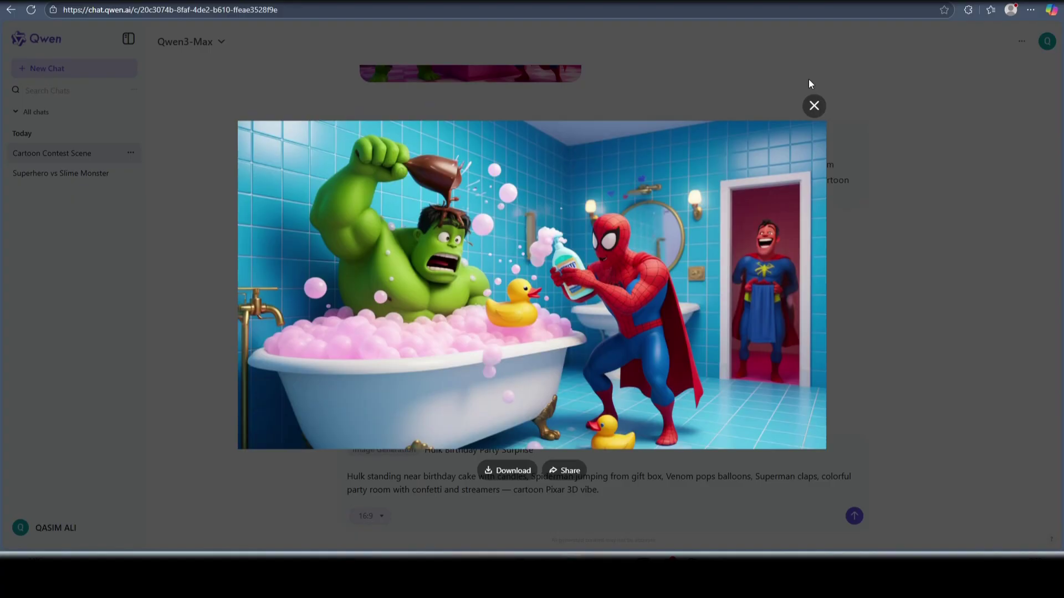
{"action": "left_click", "coordinate": [814, 105]}
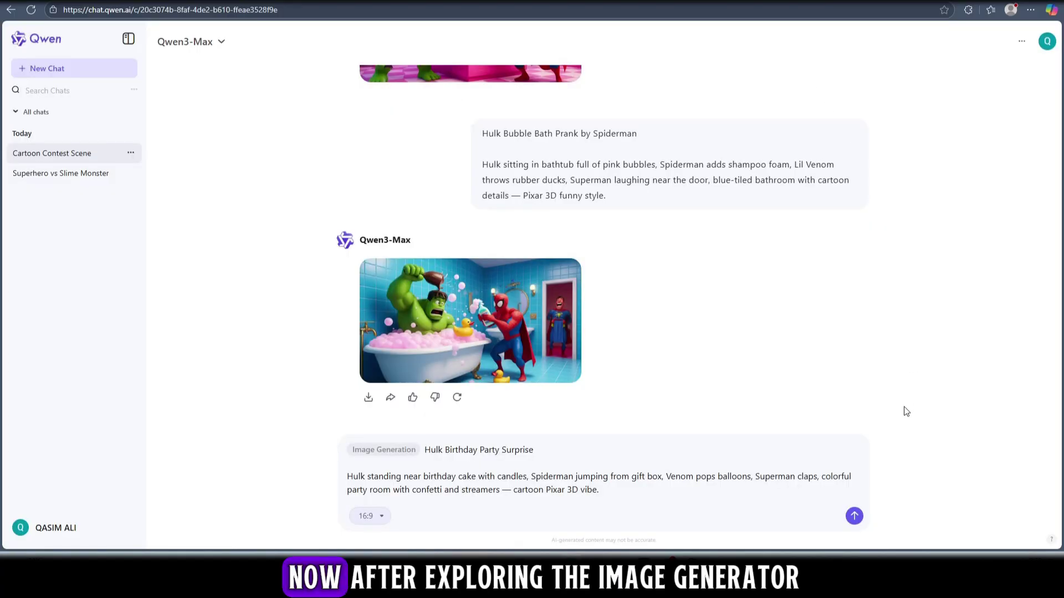
{"action": "left_click", "coordinate": [853, 514]}
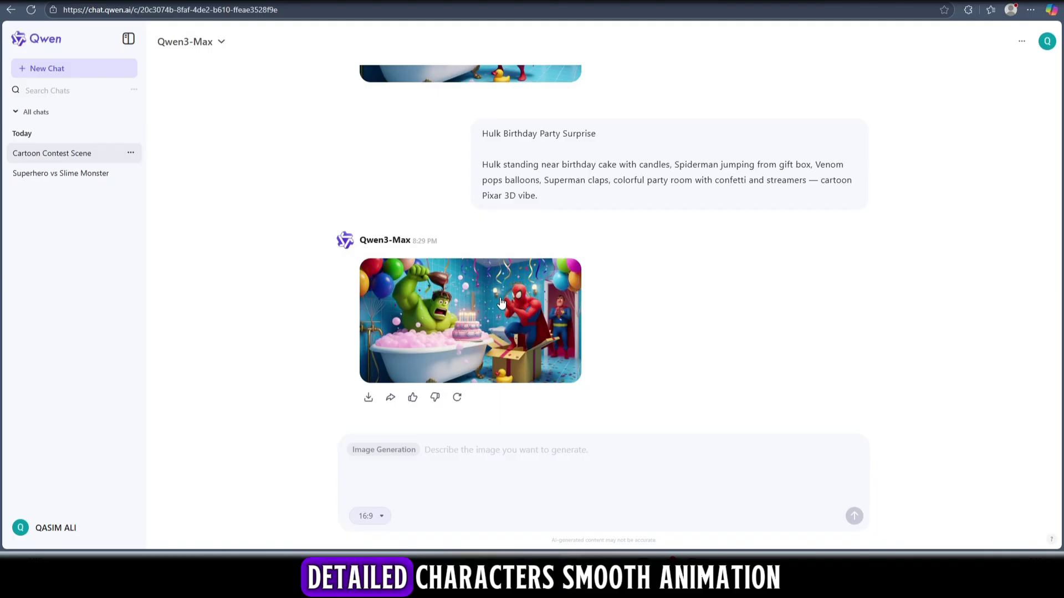
{"action": "left_click", "coordinate": [500, 303]}
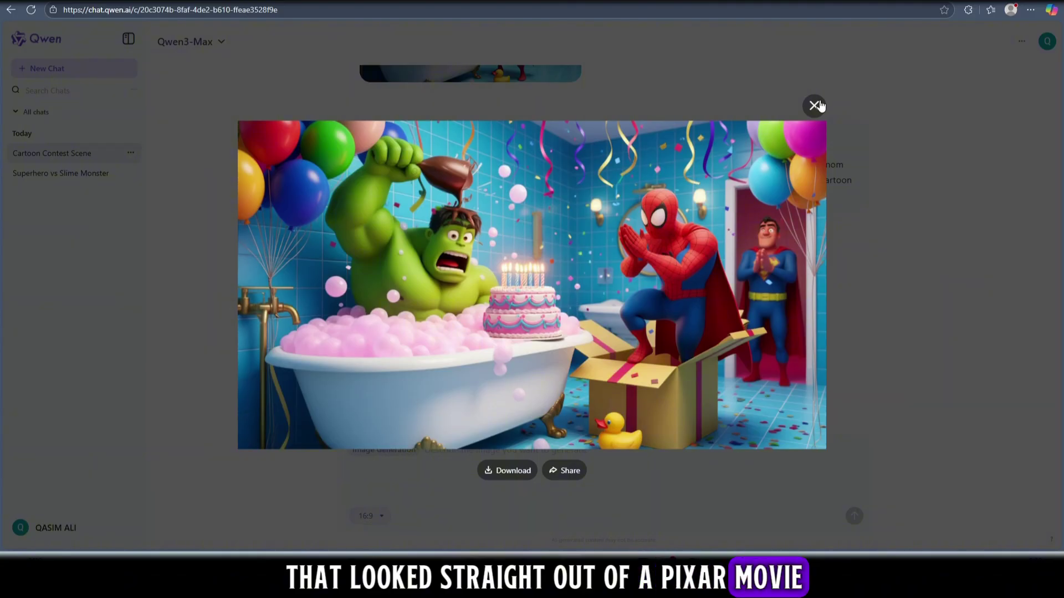
{"action": "left_click", "coordinate": [815, 106]}
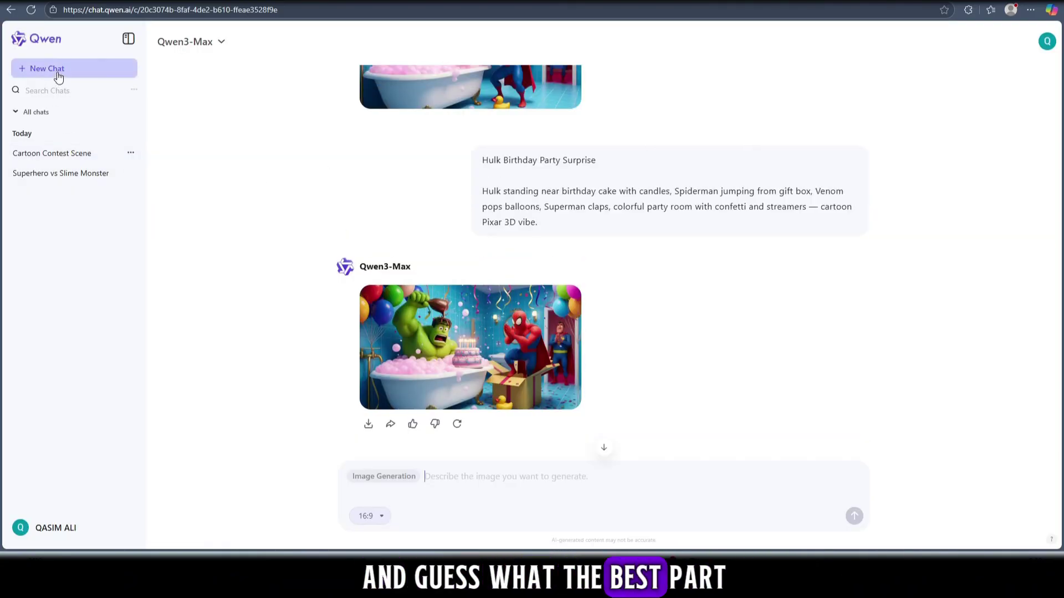
In a new chat, generate a 16:9 video from the pasted Hulk Birthday Party Surprise prompt
{"action": "left_click", "coordinate": [57, 72]}
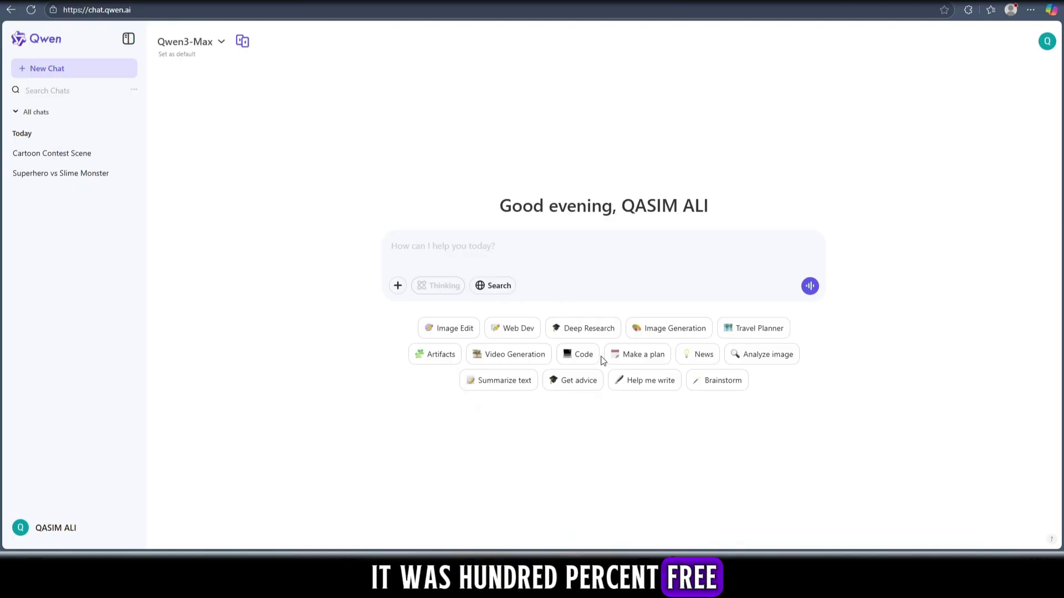
{"action": "left_click", "coordinate": [537, 361]}
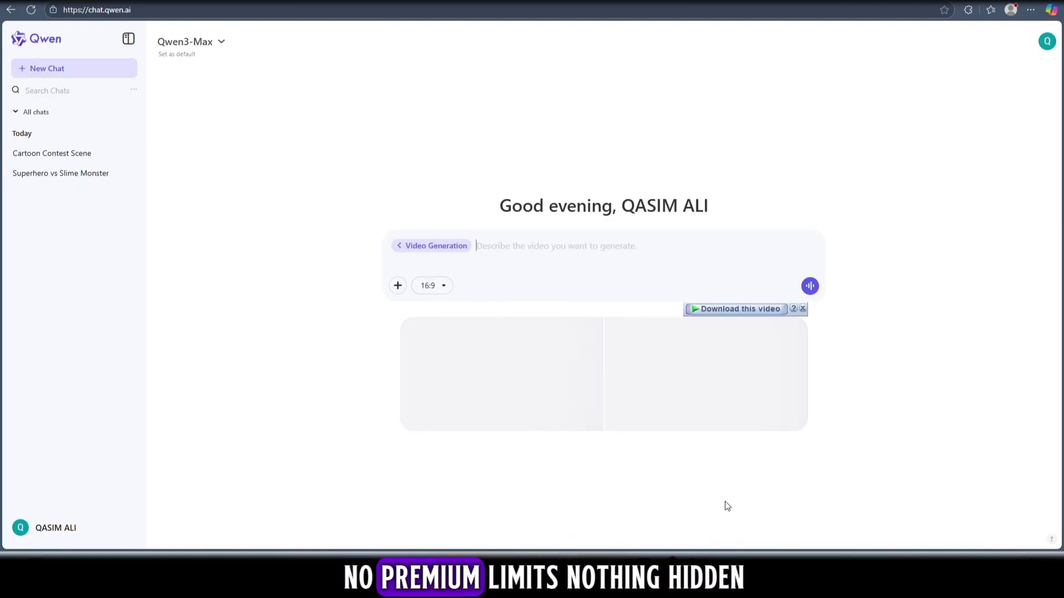
{"action": "right_click", "coordinate": [510, 246]}
{"action": "left_click", "coordinate": [535, 331]}
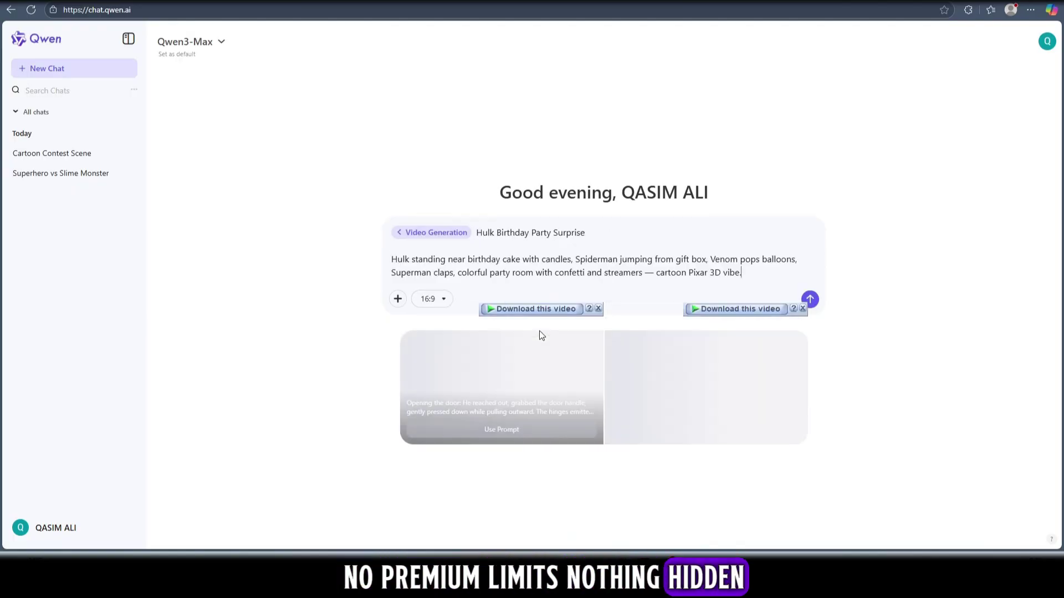
{"action": "left_click", "coordinate": [442, 306]}
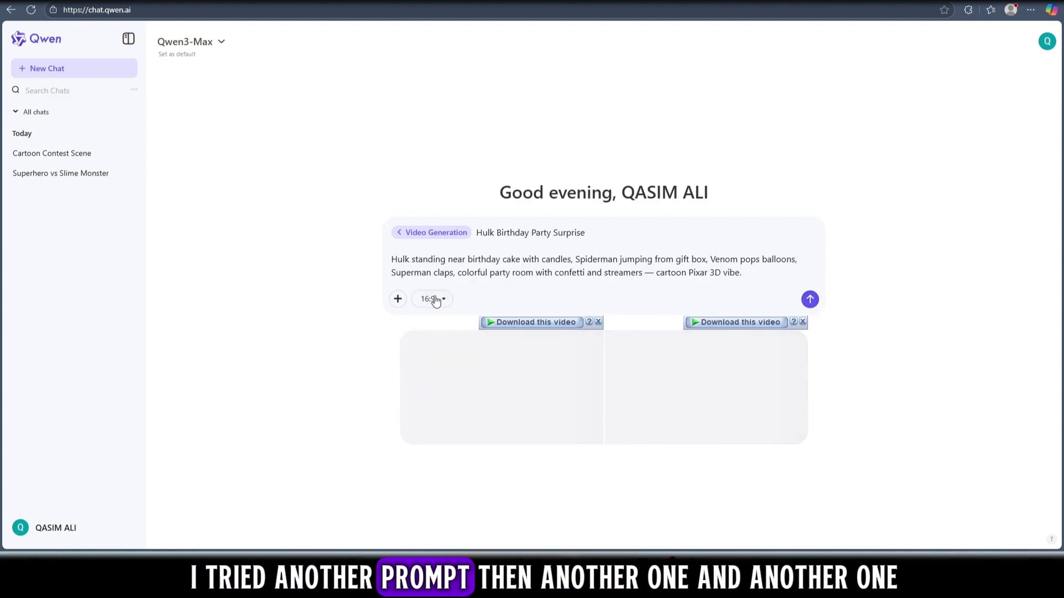
{"action": "left_click", "coordinate": [810, 299]}
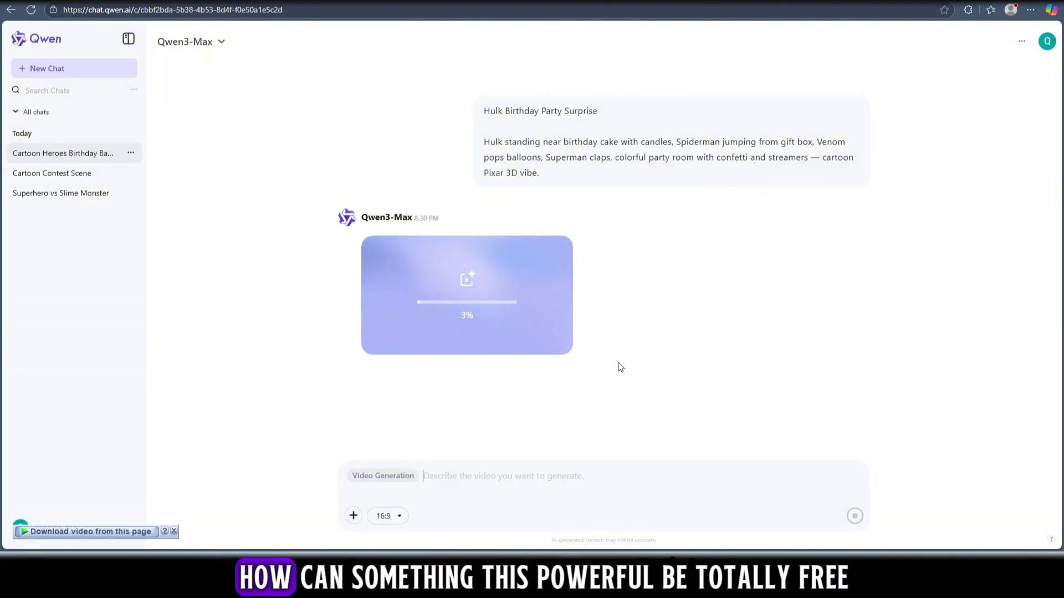
{"action": "left_click", "coordinate": [703, 541]}
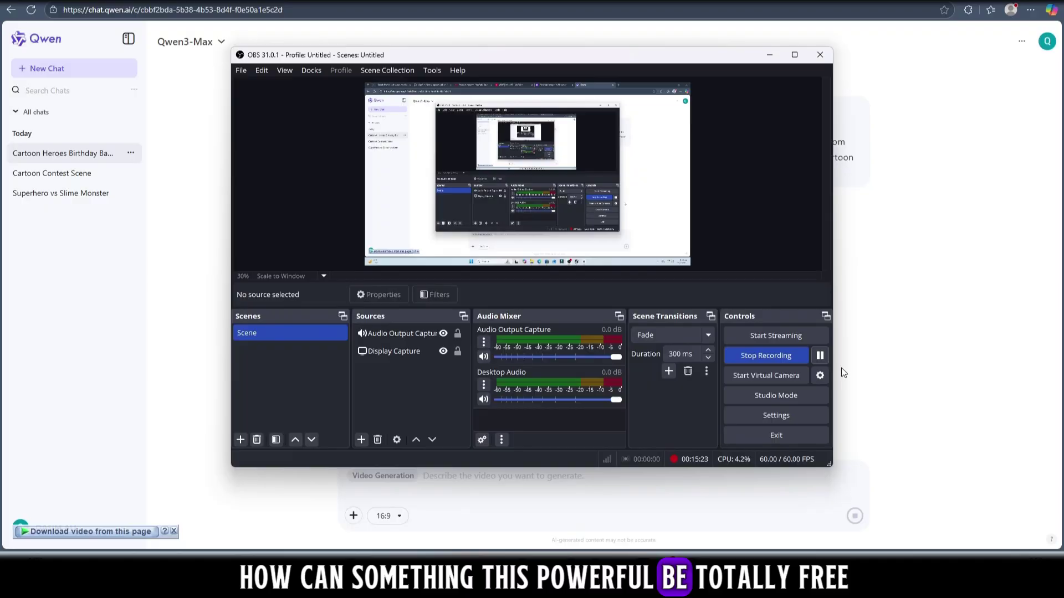
{"action": "left_click", "coordinate": [769, 55]}
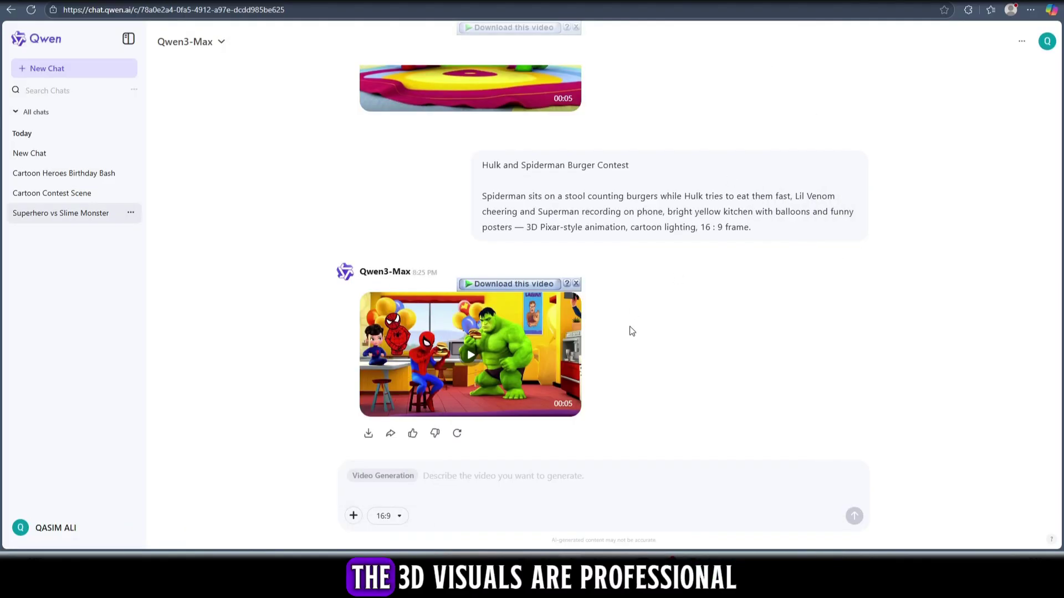
{"action": "left_click", "coordinate": [548, 353]}
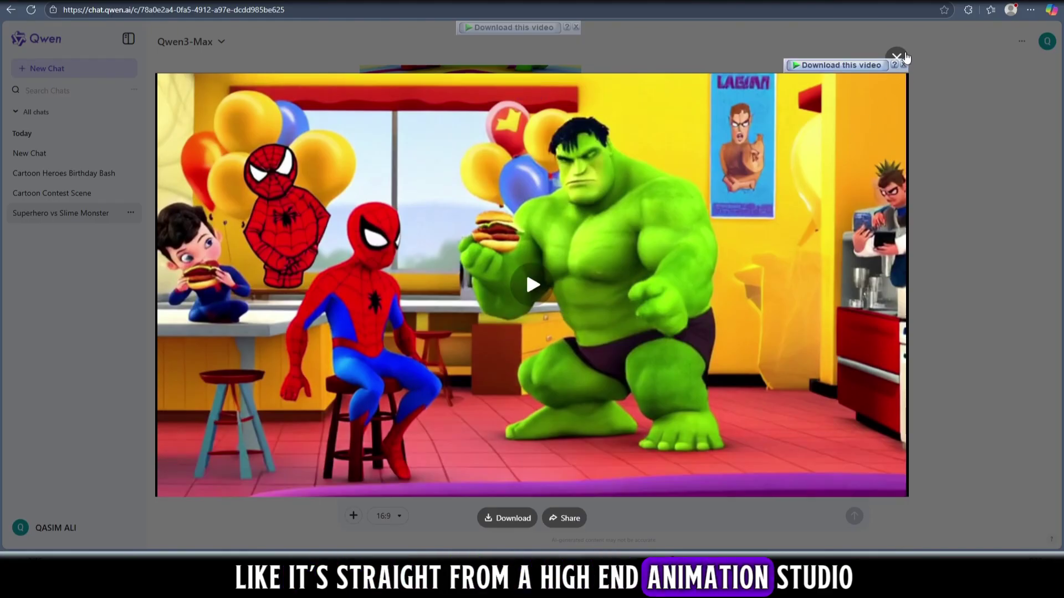
{"action": "left_click", "coordinate": [898, 57]}
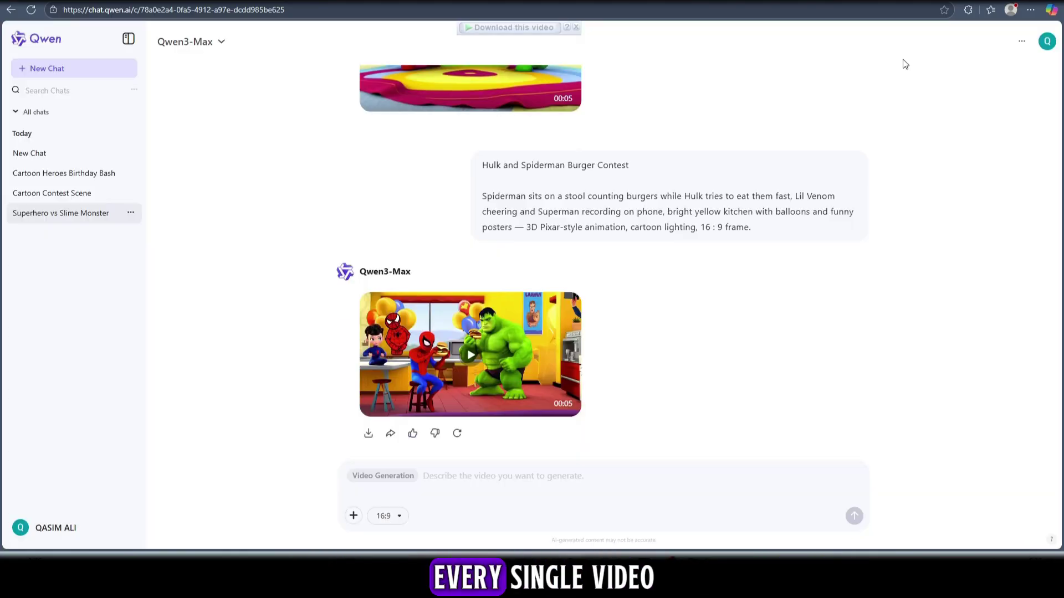
{"action": "left_click", "coordinate": [92, 179]}
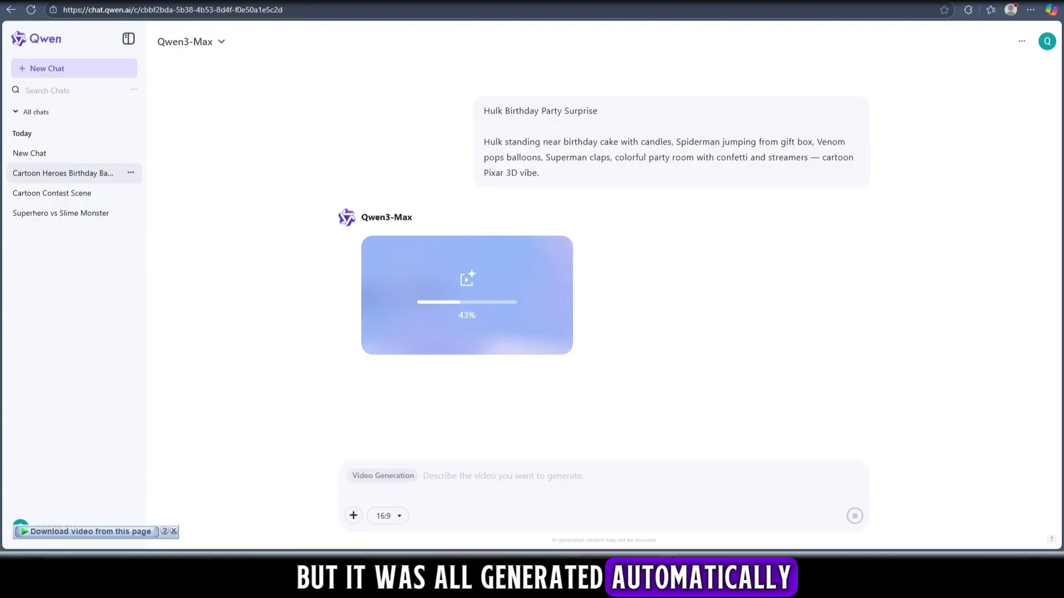
{"action": "key", "text": "alt+Tab"}
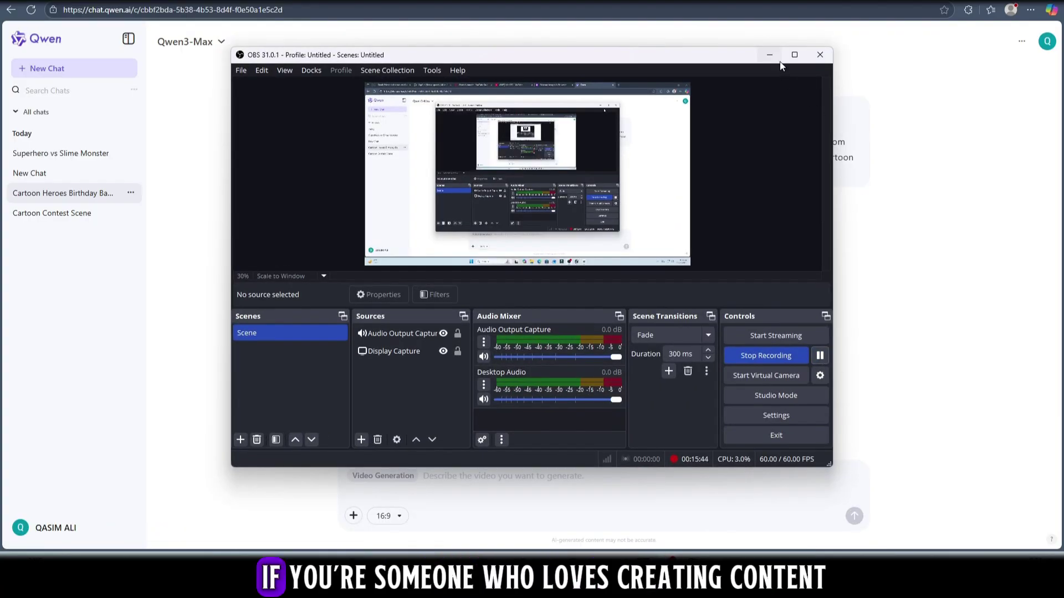
Replay the finished Hulk birthday party video enlarged, close it, and open the Superhero vs Slime Monster chat
{"action": "left_click", "coordinate": [769, 55]}
{"action": "left_click", "coordinate": [483, 307]}
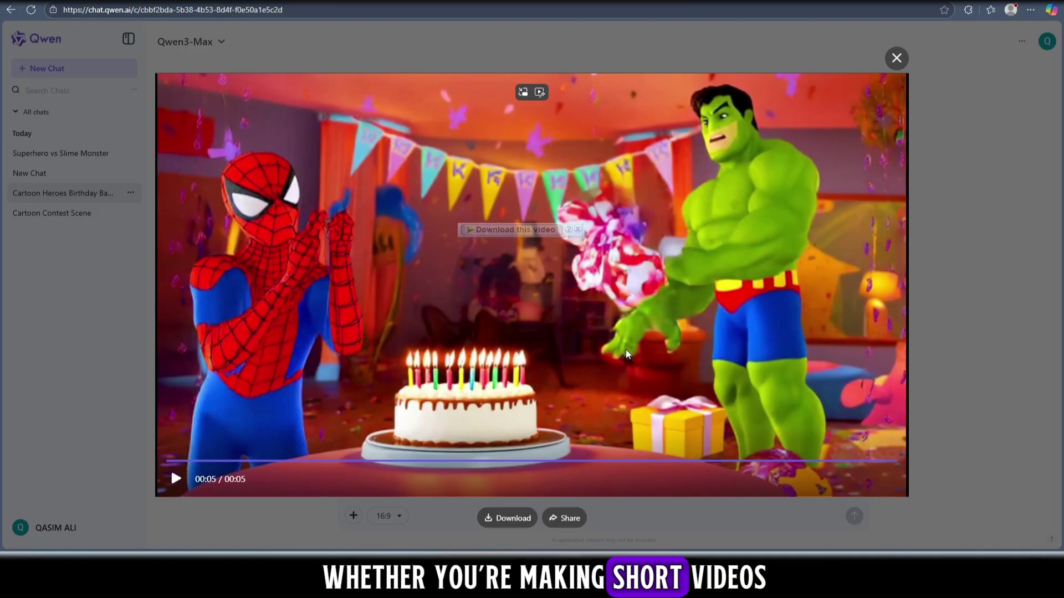
{"action": "left_click", "coordinate": [175, 479]}
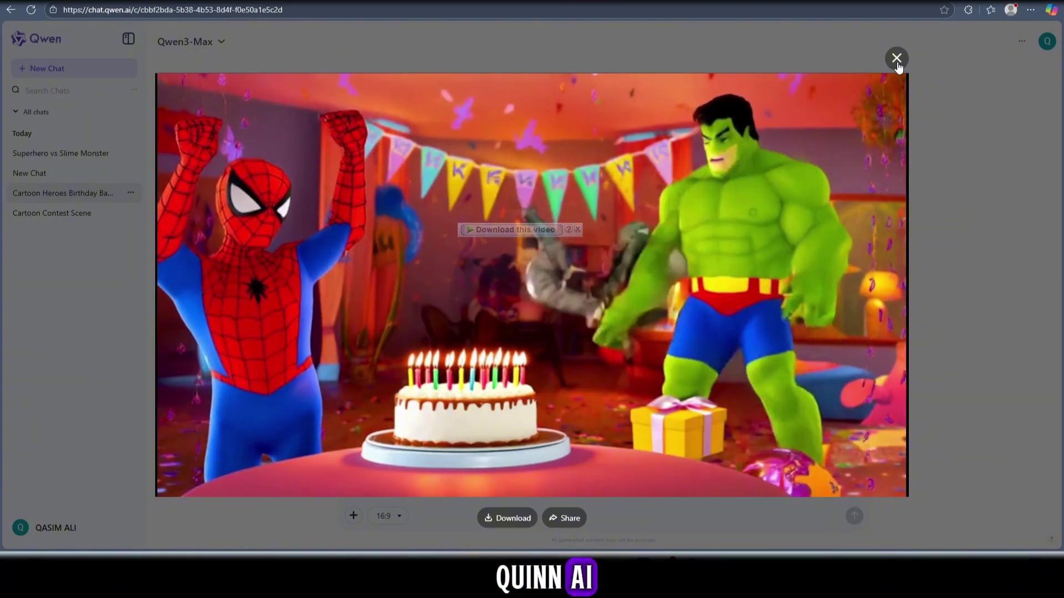
{"action": "left_click", "coordinate": [897, 61]}
{"action": "left_click", "coordinate": [105, 158]}
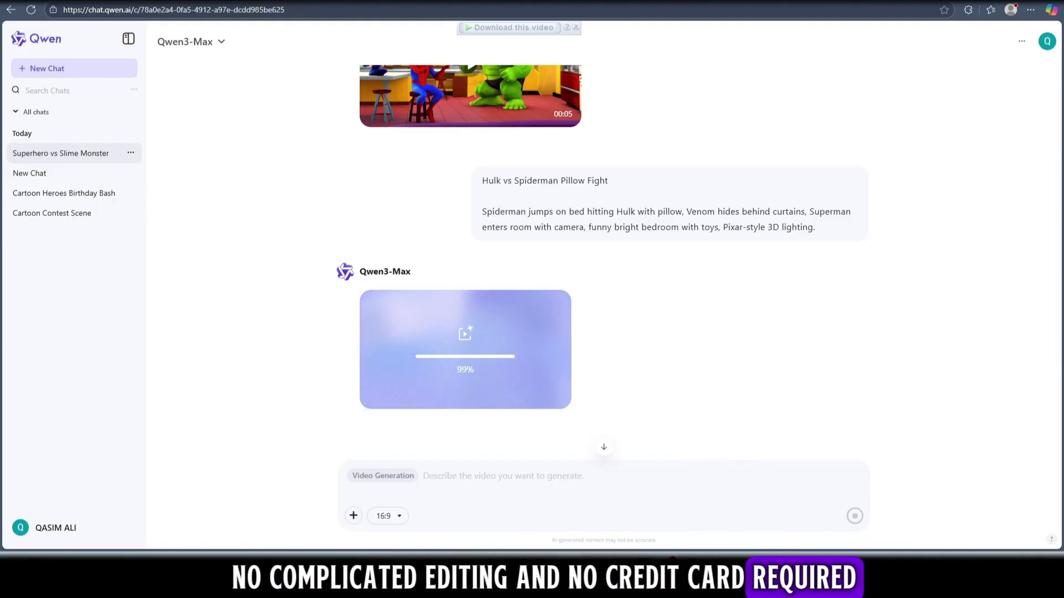
Watch the pillow fight video enlarged, then replay the Hulk and Spiderman Burger Contest video
{"action": "key", "text": "alt+Tab"}
{"action": "left_click", "coordinate": [769, 55]}
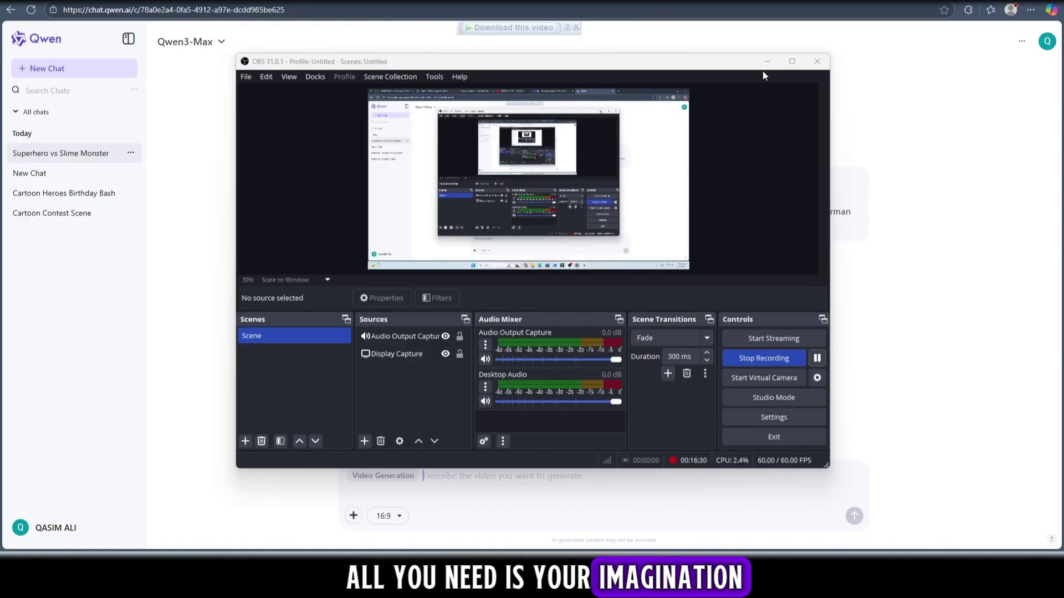
{"action": "left_click", "coordinate": [544, 370]}
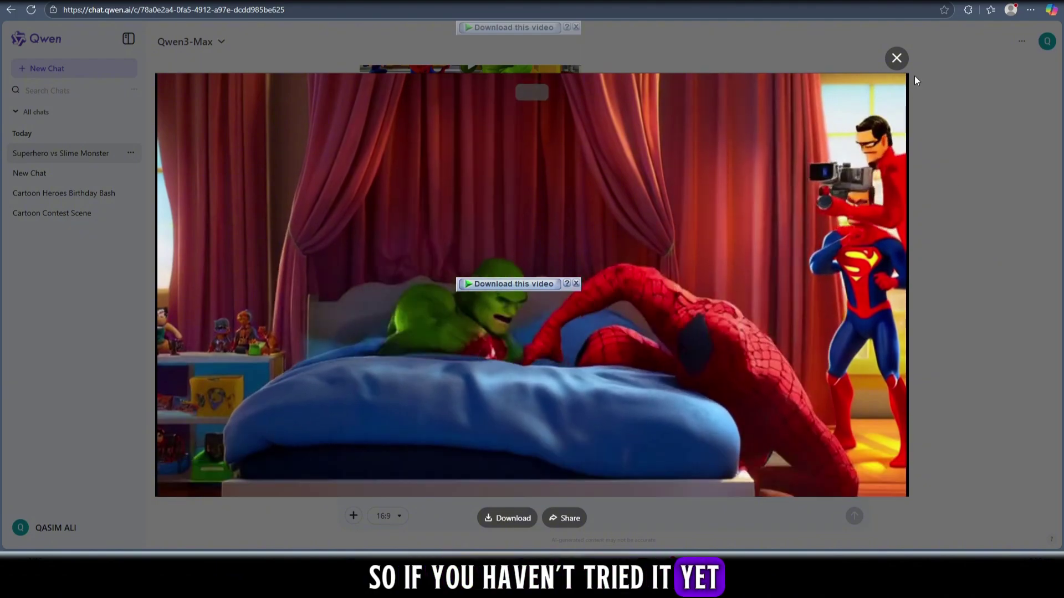
{"action": "left_click", "coordinate": [896, 57]}
{"action": "scroll", "coordinate": [764, 307], "scroll_direction": "up", "scroll_amount": 4}
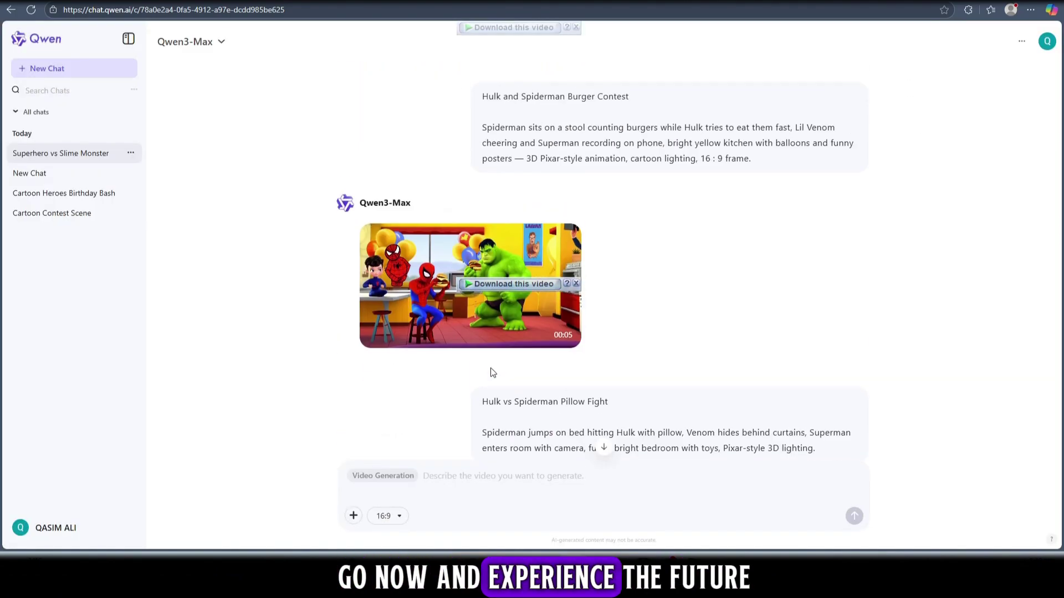
{"action": "left_click", "coordinate": [475, 330]}
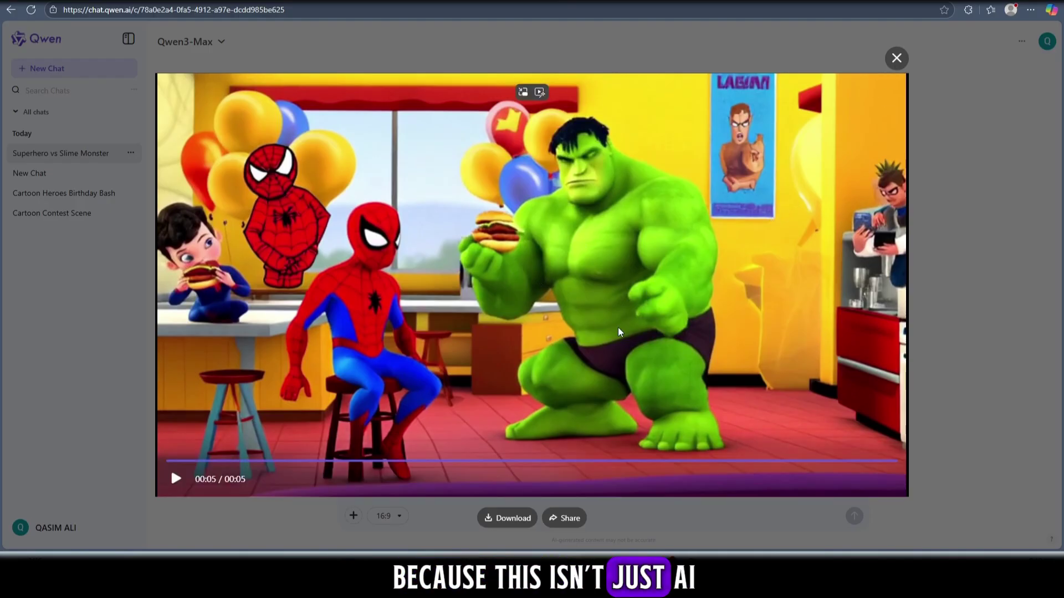
{"action": "left_click", "coordinate": [175, 479]}
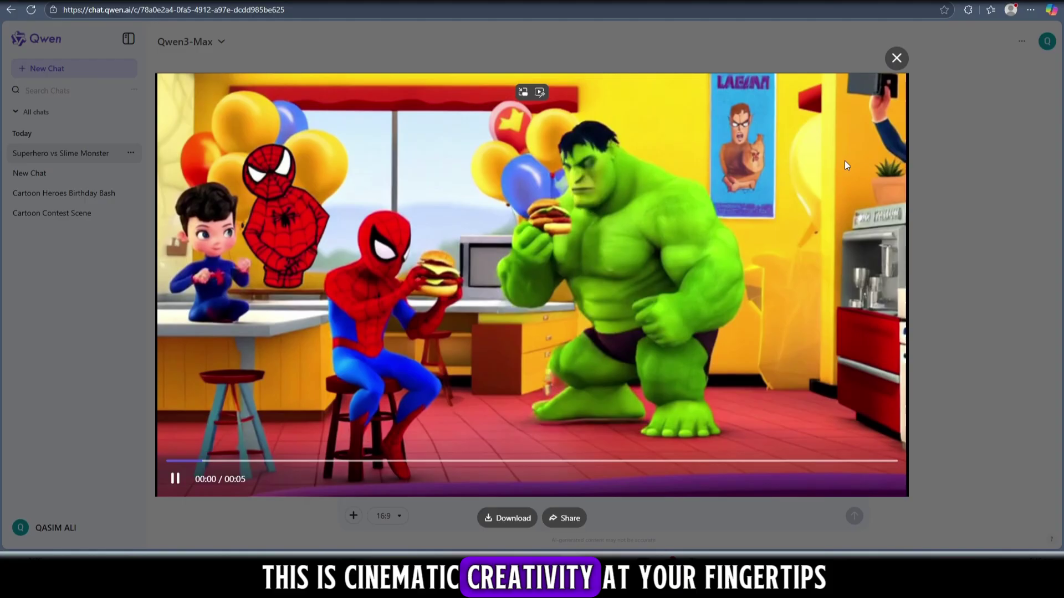